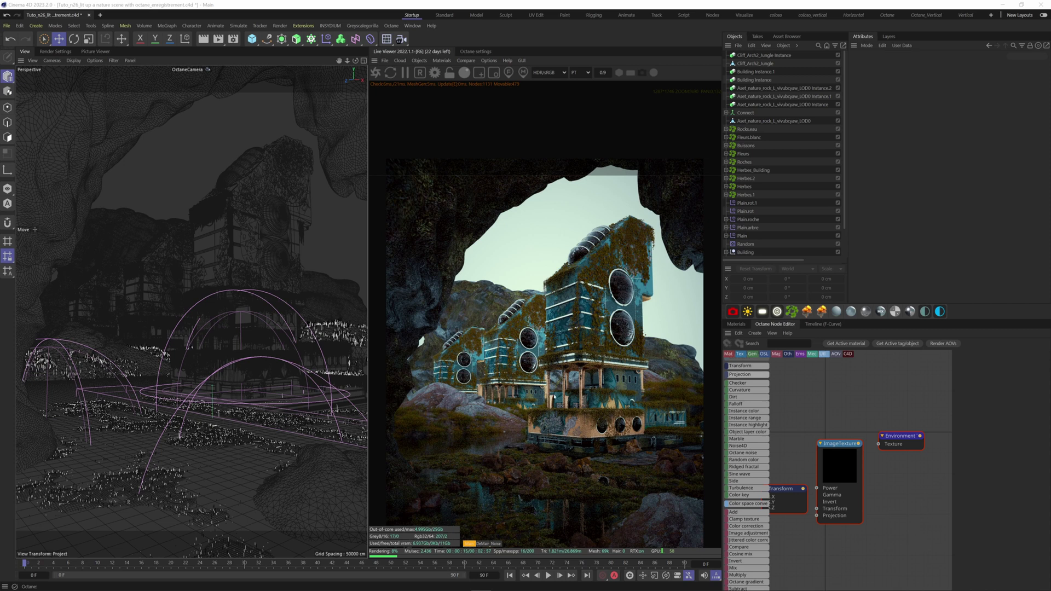
- Set Octane's default environment color to black in the environment settings
click(471, 51)
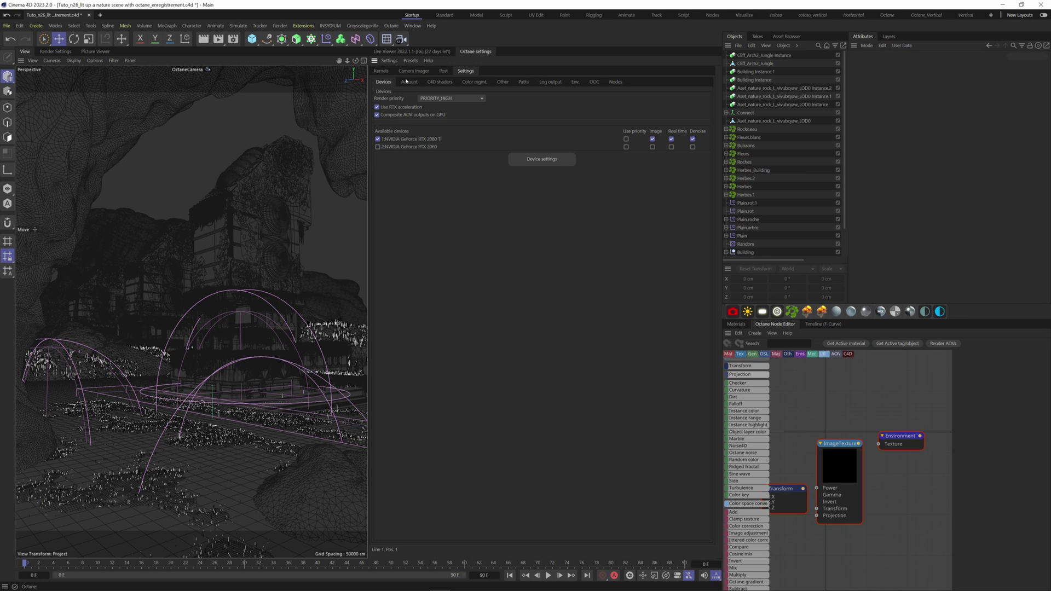
click(569, 82)
click(436, 105)
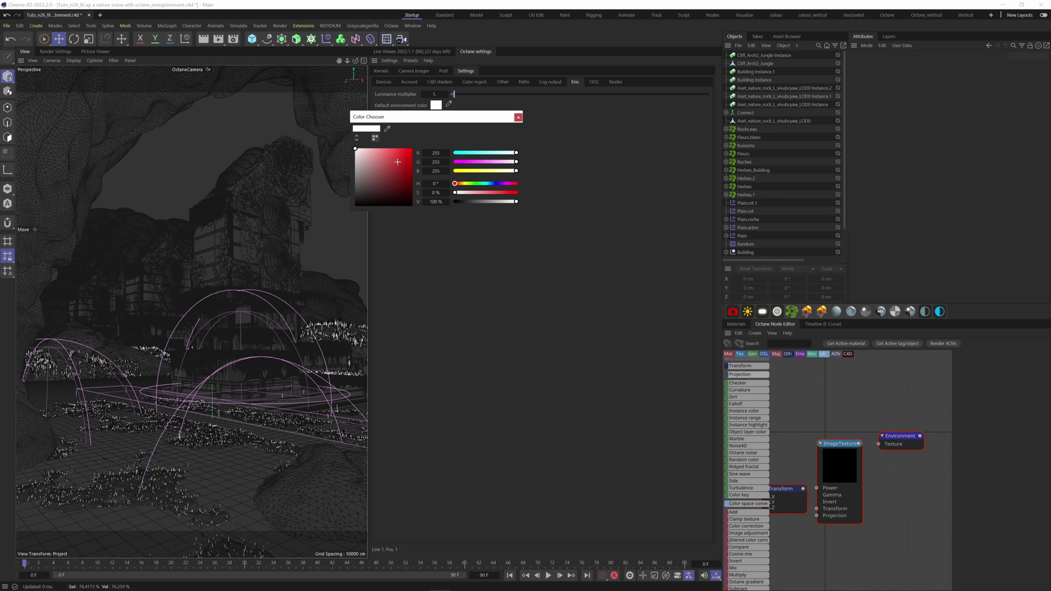
drag(357, 151, 371, 195)
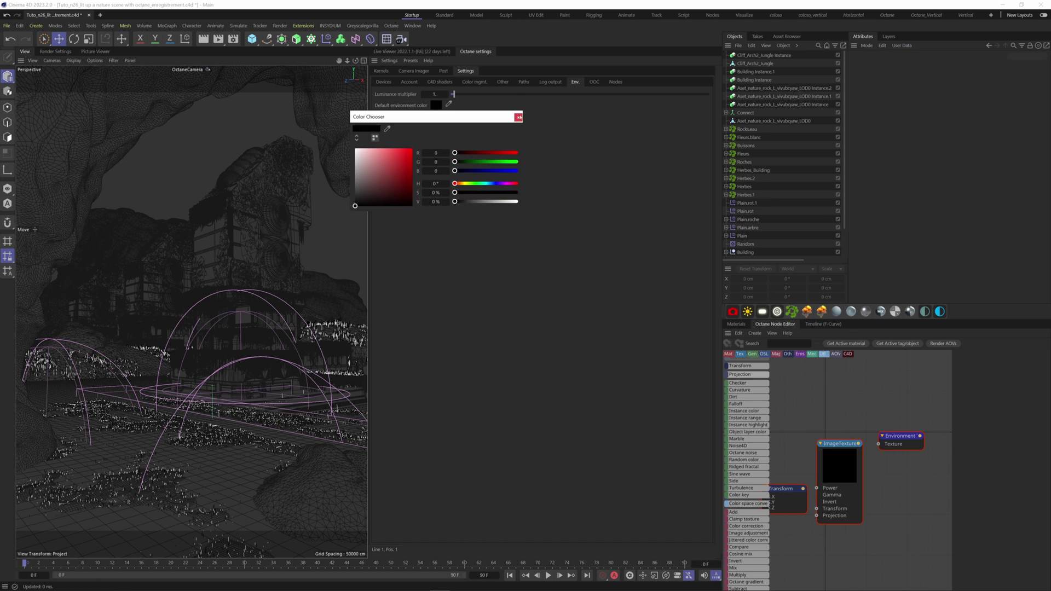
click(518, 117)
click(433, 51)
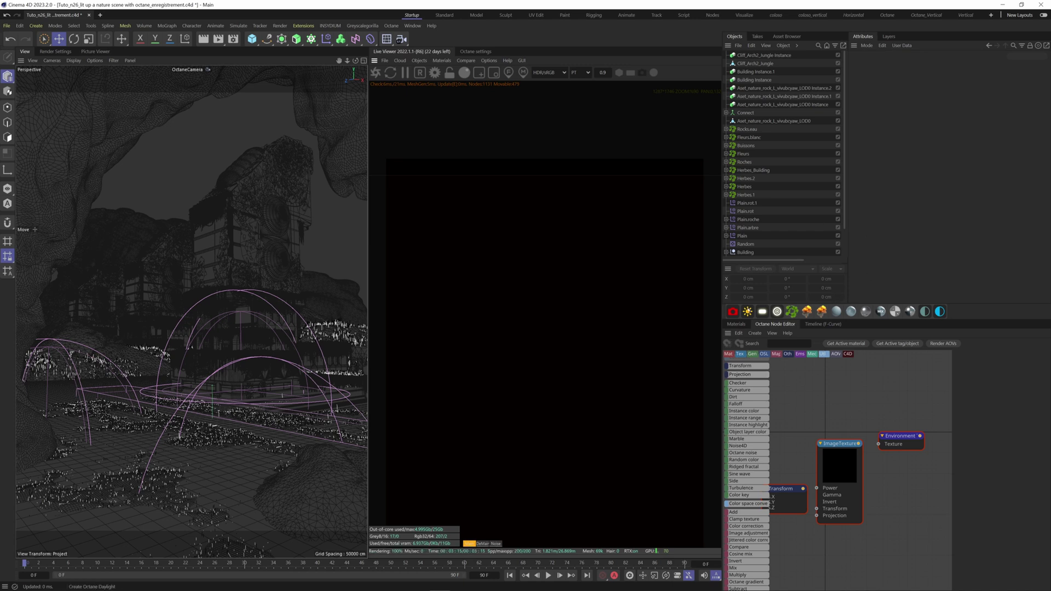
- Add an Octane Daylight and roughly rotate it so the sun lights the cave and buildings
click(419, 60)
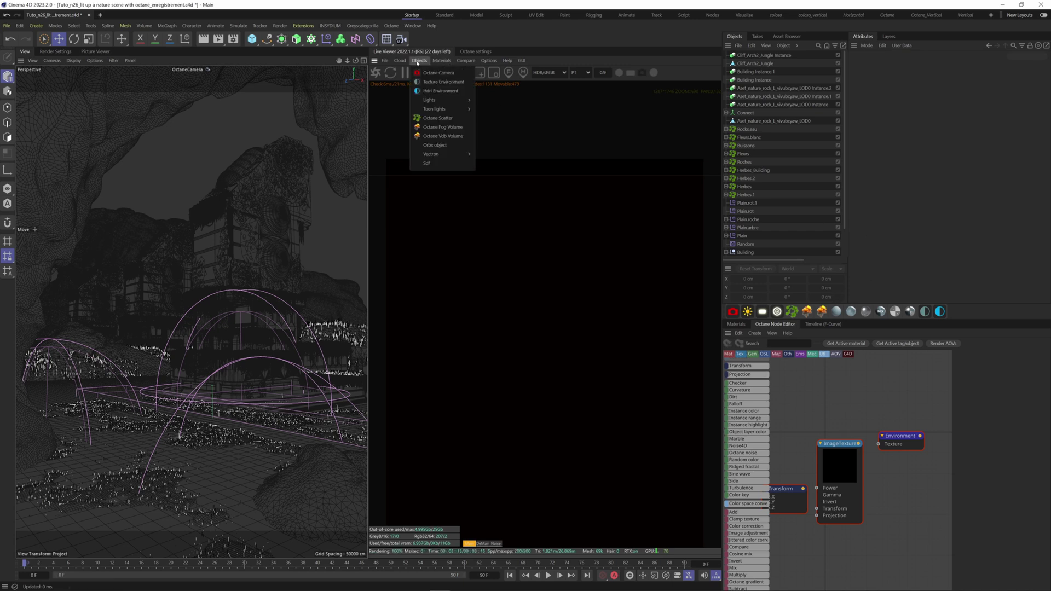
mouse_move(441, 100)
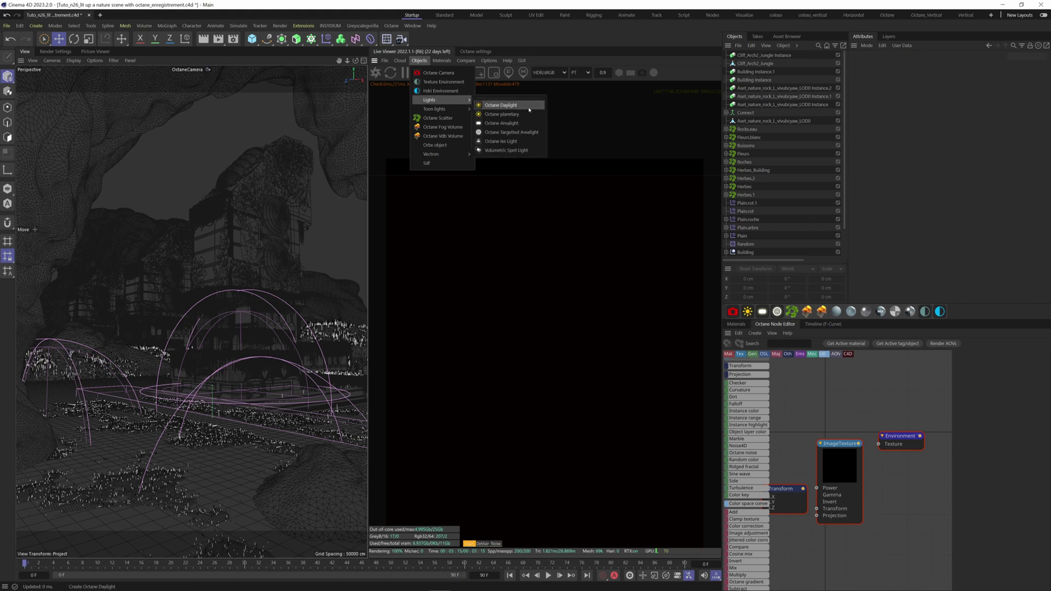
click(504, 107)
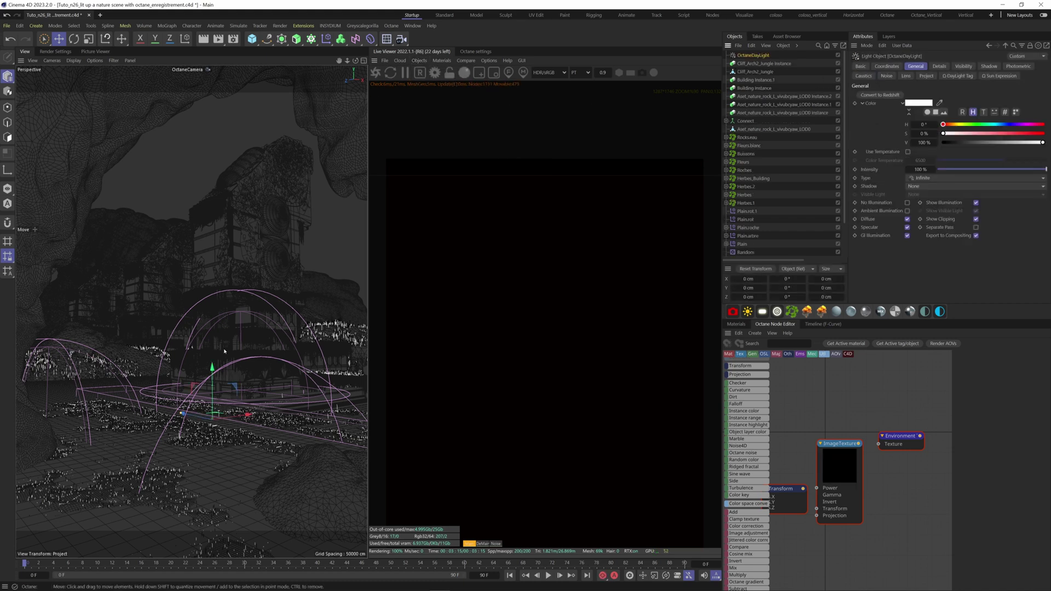
key(r)
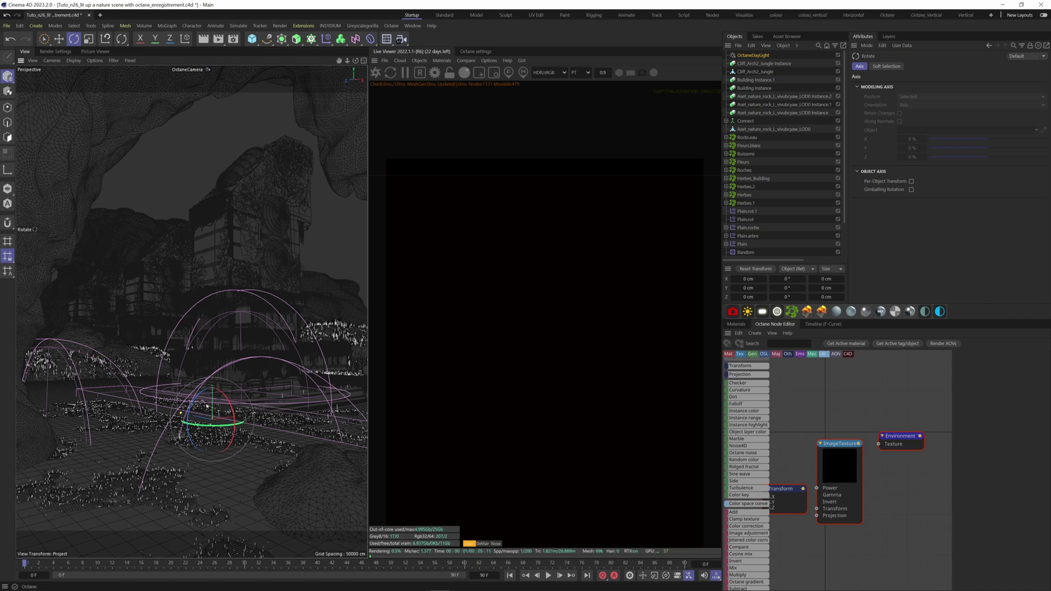
mouse_move(215, 409)
mouse_down()
mouse_move(217, 396)
mouse_move(230, 413)
mouse_move(222, 403)
mouse_up()
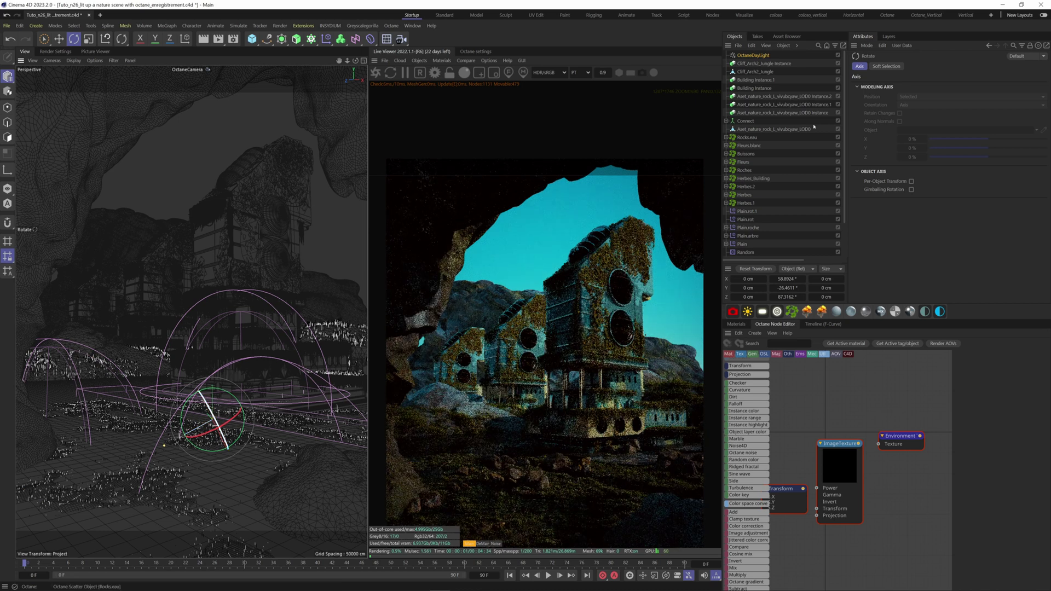
- Set the Octane Daylight's rotation to heading 92°, pitch -21° and bank 184°
click(788, 54)
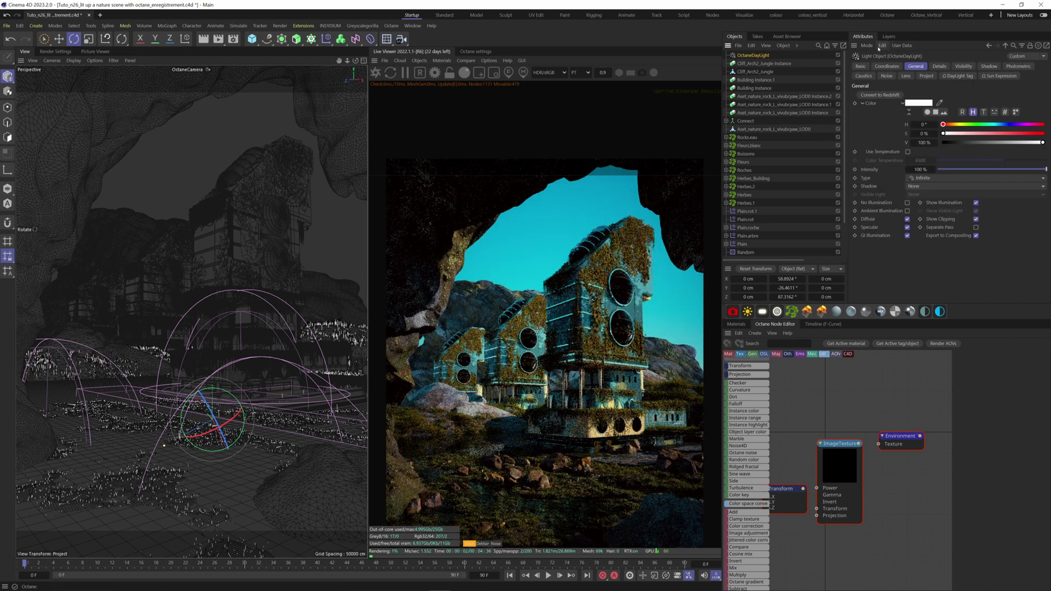
click(887, 65)
click(942, 107)
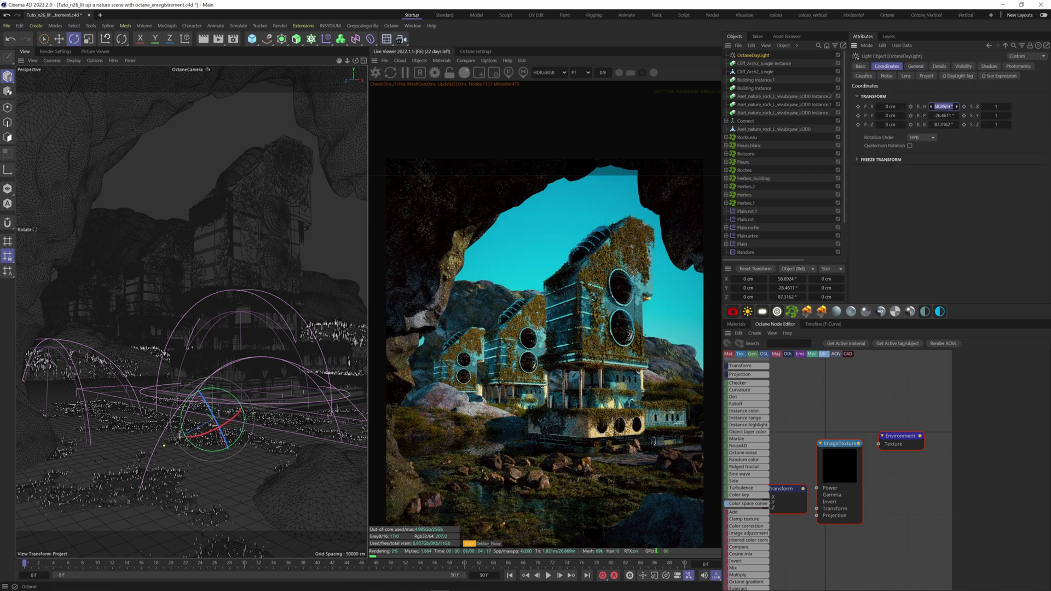
text(92)
key(Tab)
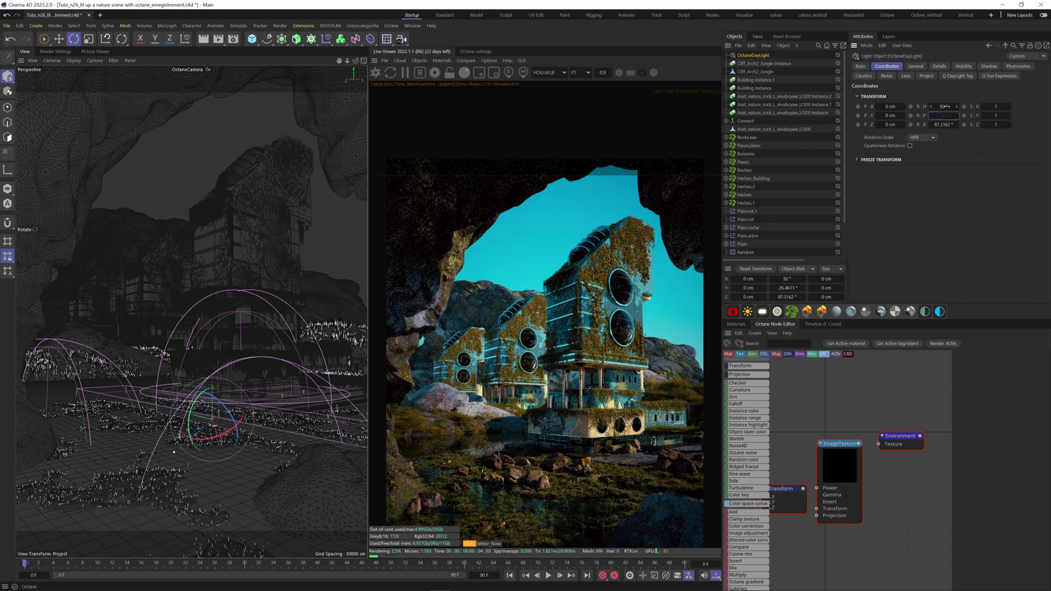
text(-21)
key(Tab)
text(184)
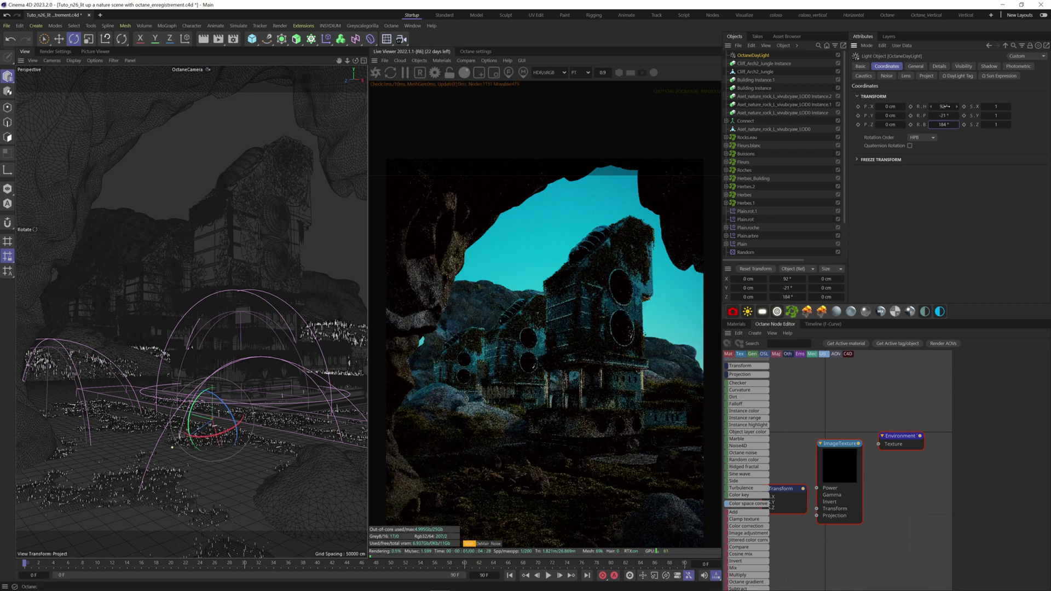
key(Return)
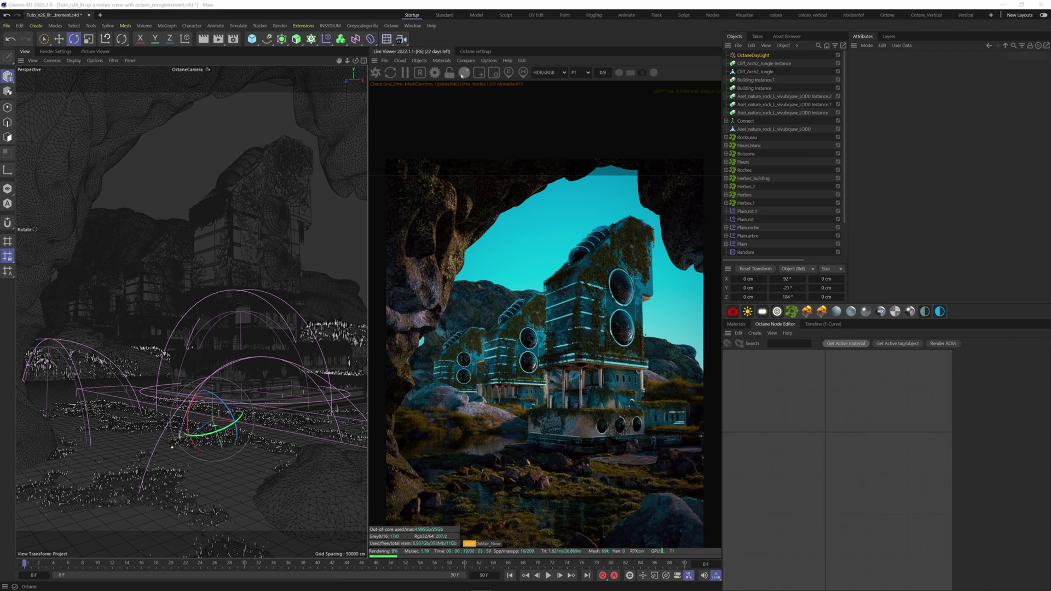
- Add an HDRI environment and check that Mix sky texture is on in the daylight's tag
click(419, 60)
click(444, 91)
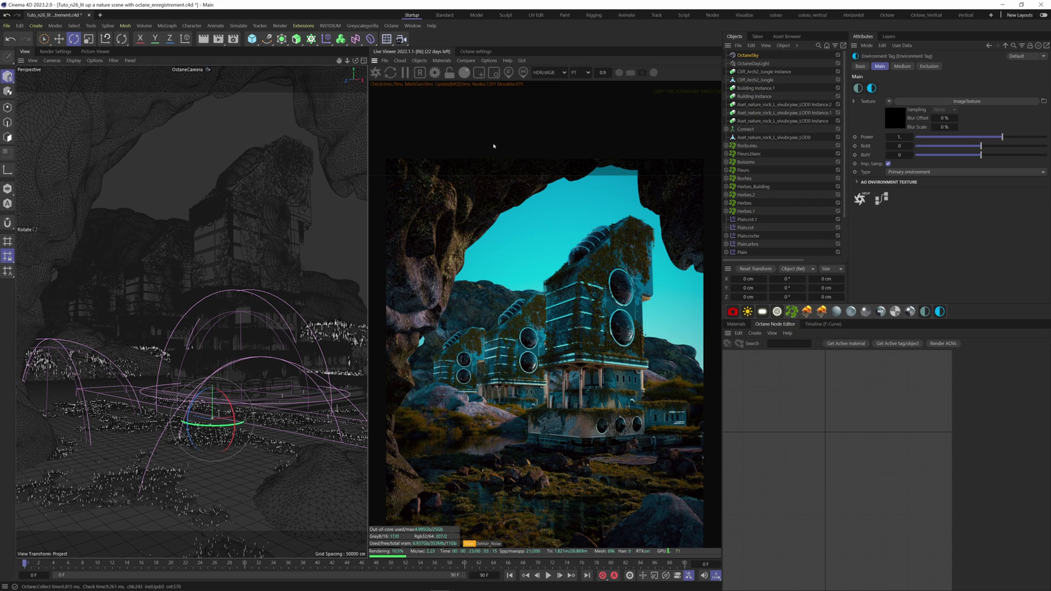
click(753, 64)
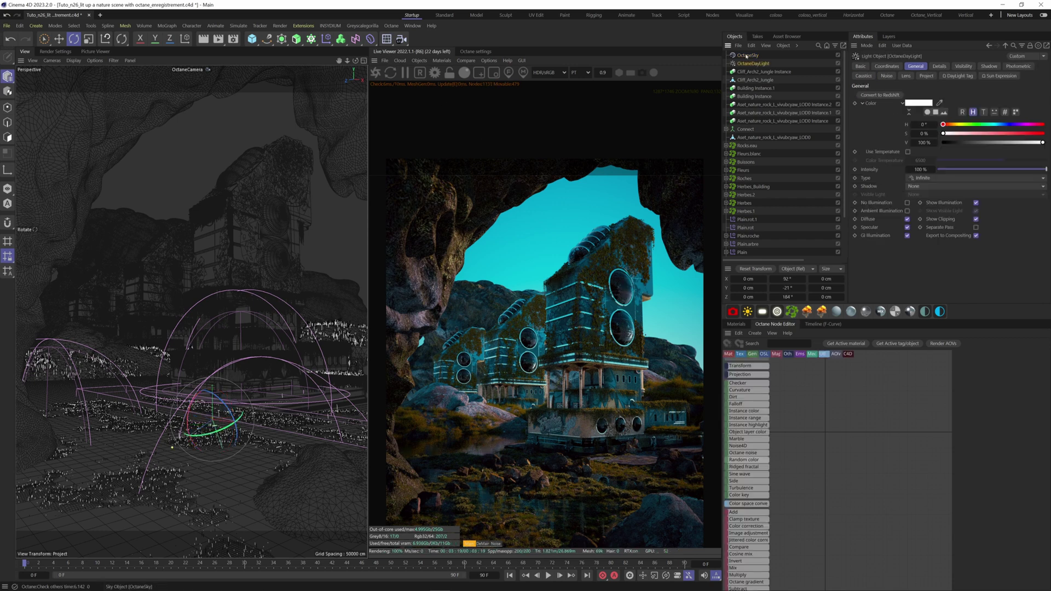
click(959, 76)
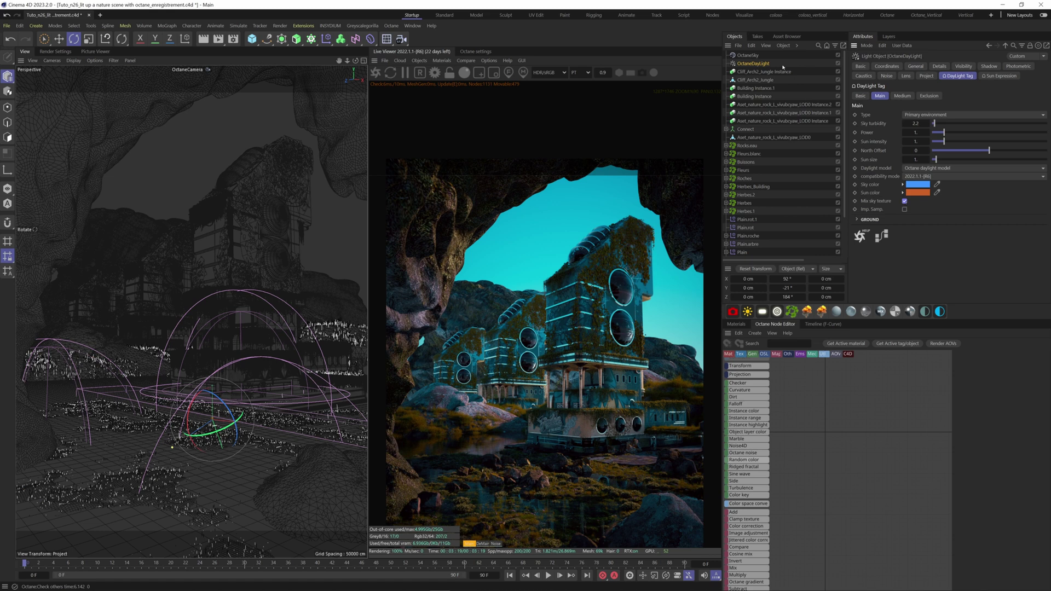
- Load Ultimate_Skies_4k_0074.exr as the image file in the OctaneSky environment's texture
click(753, 56)
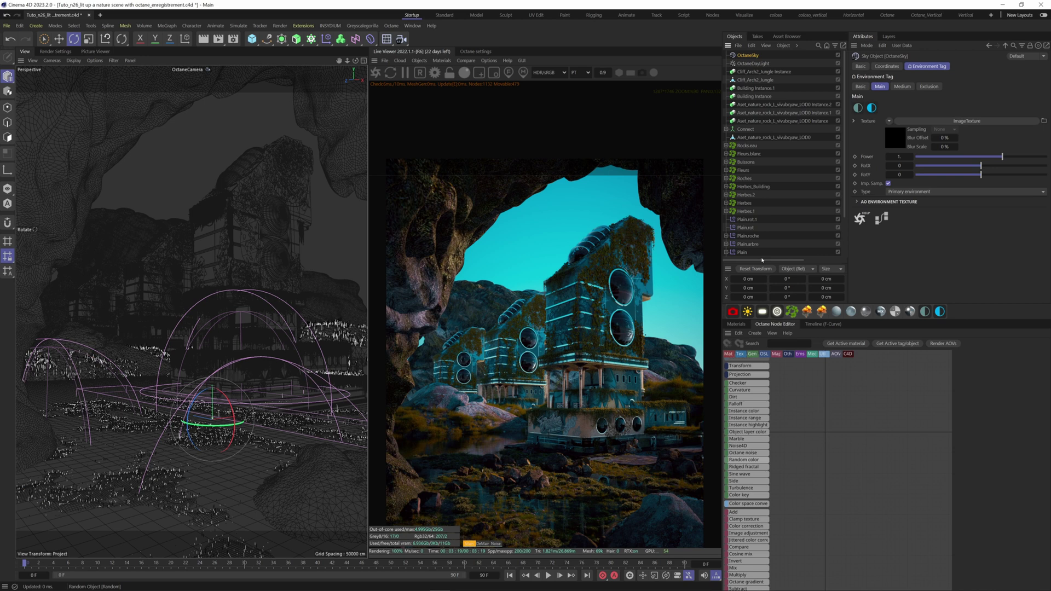
drag(763, 260, 796, 260)
click(807, 54)
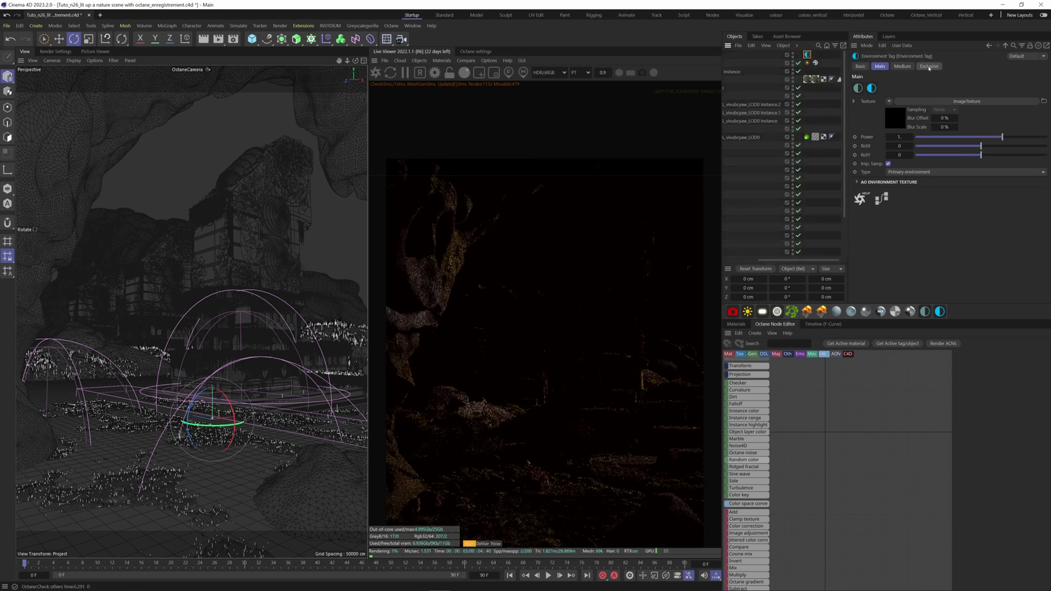
click(940, 100)
click(873, 86)
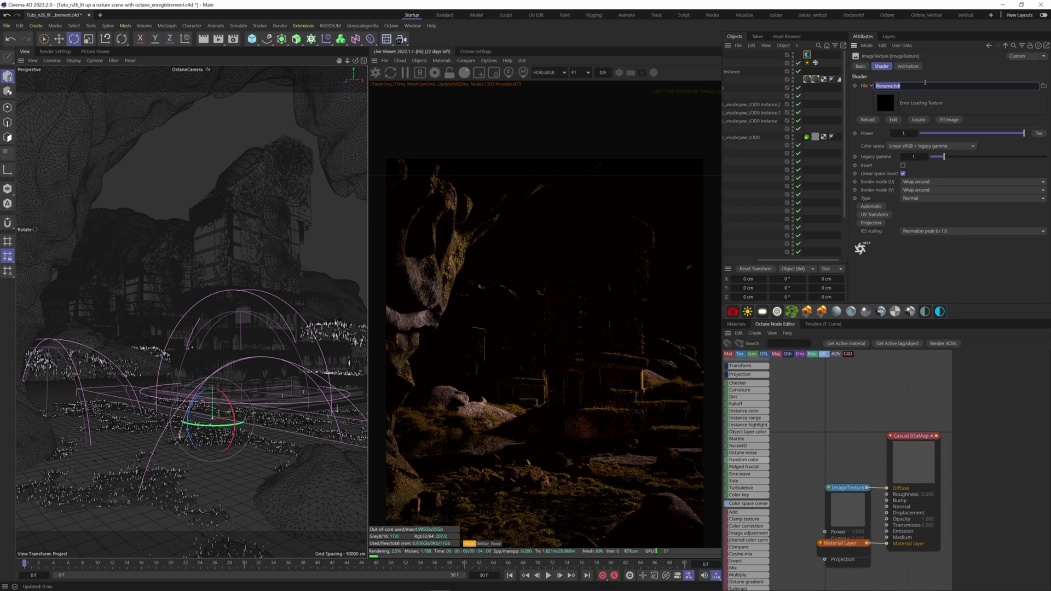
text(Ultimate_Skies_4k_0074.exr)
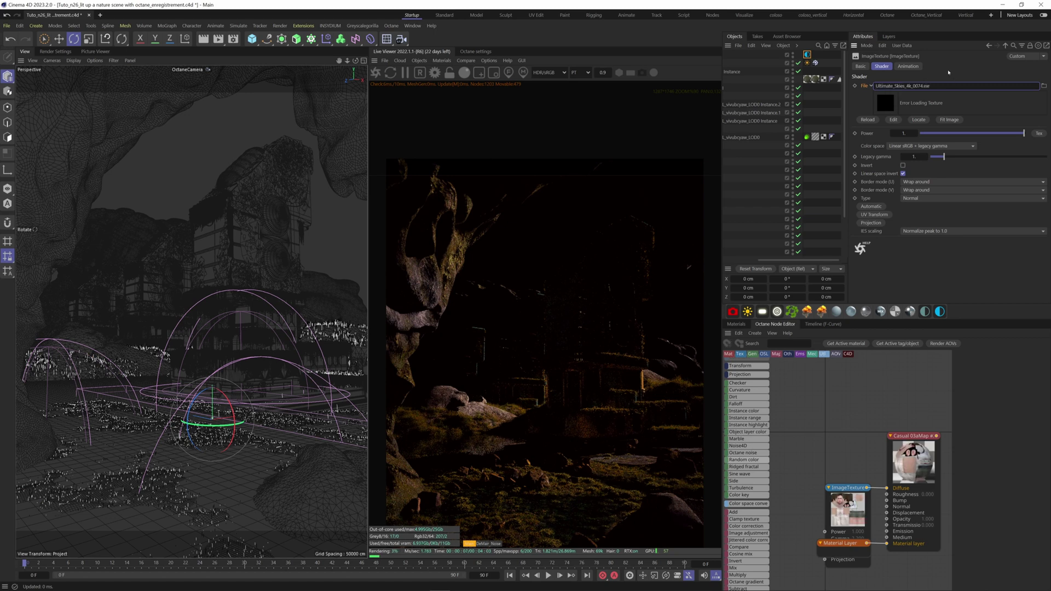
key(Return)
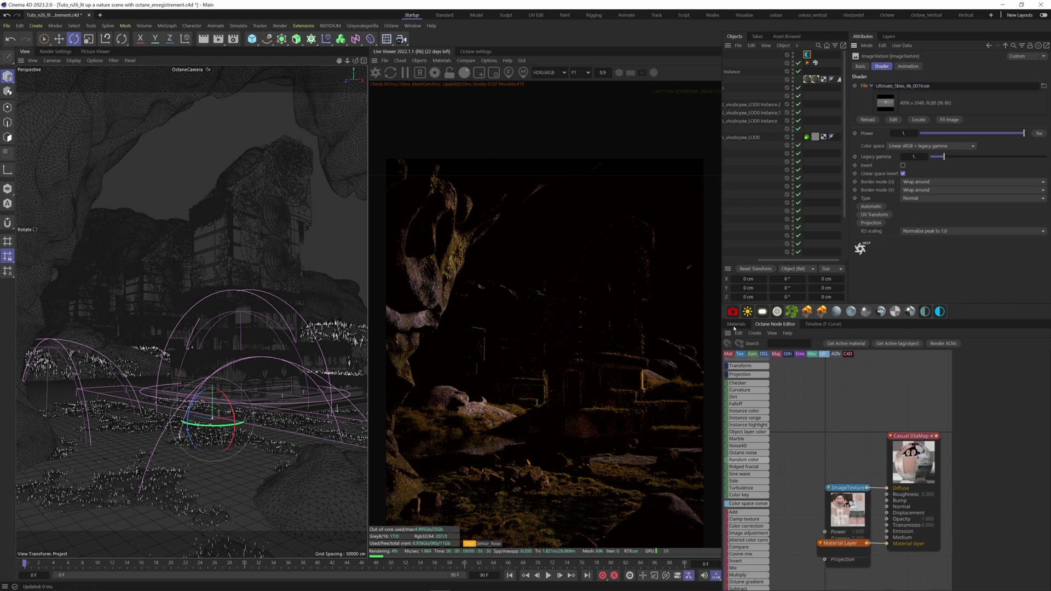
click(736, 324)
click(928, 88)
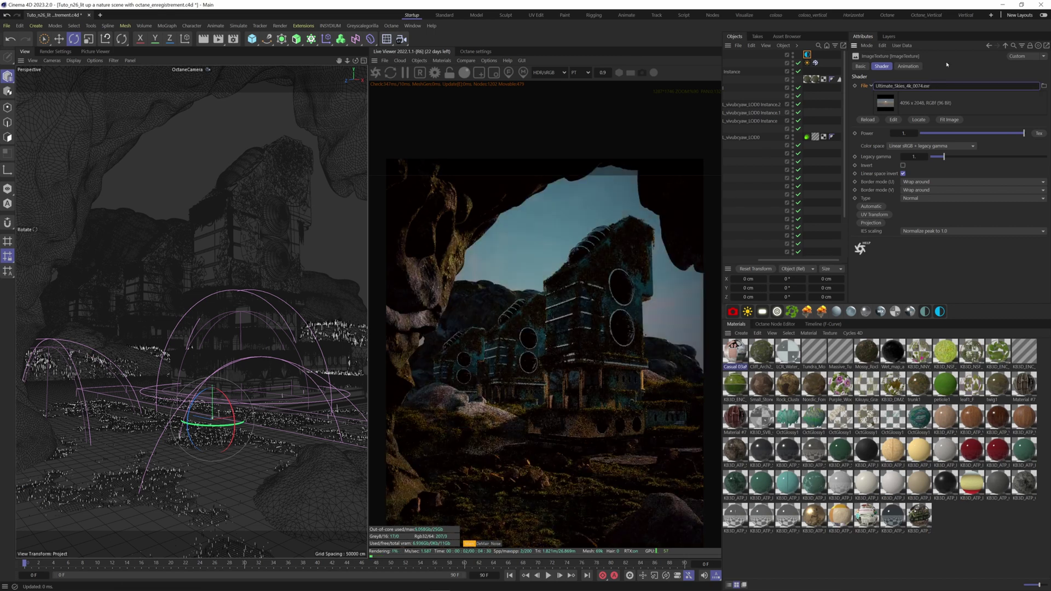
- Connect a Transform node to the sky's ImageTexture and scale it uniformly to about 0.45
click(989, 46)
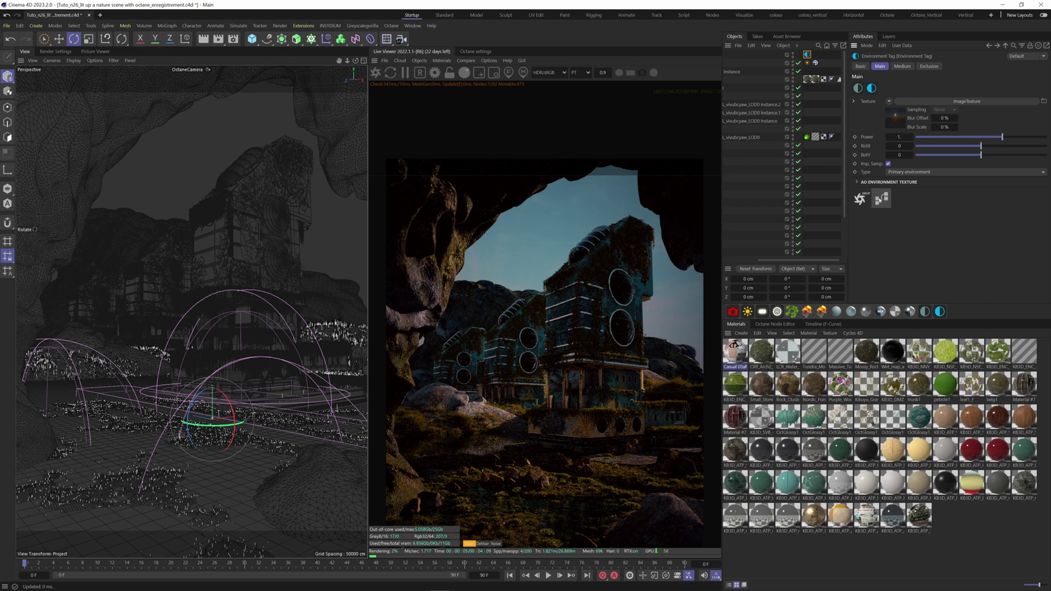
click(882, 198)
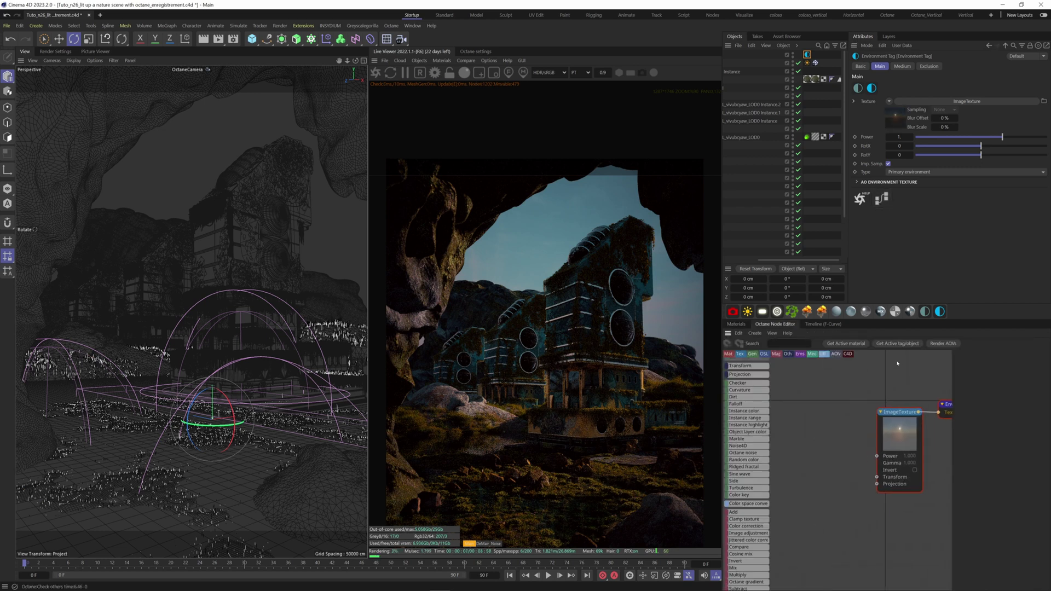
drag(838, 469, 837, 470)
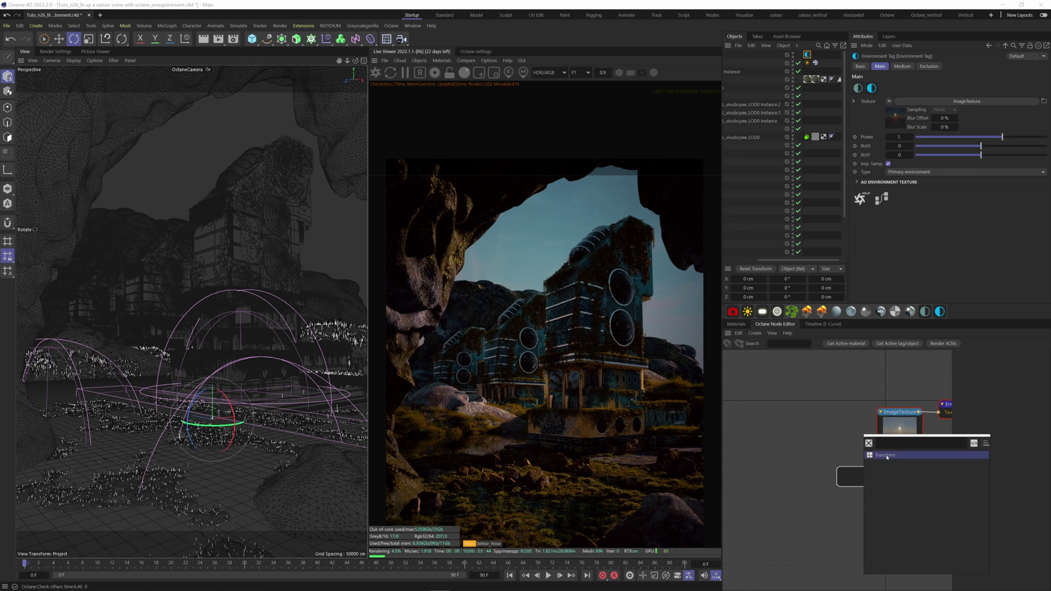
click(885, 455)
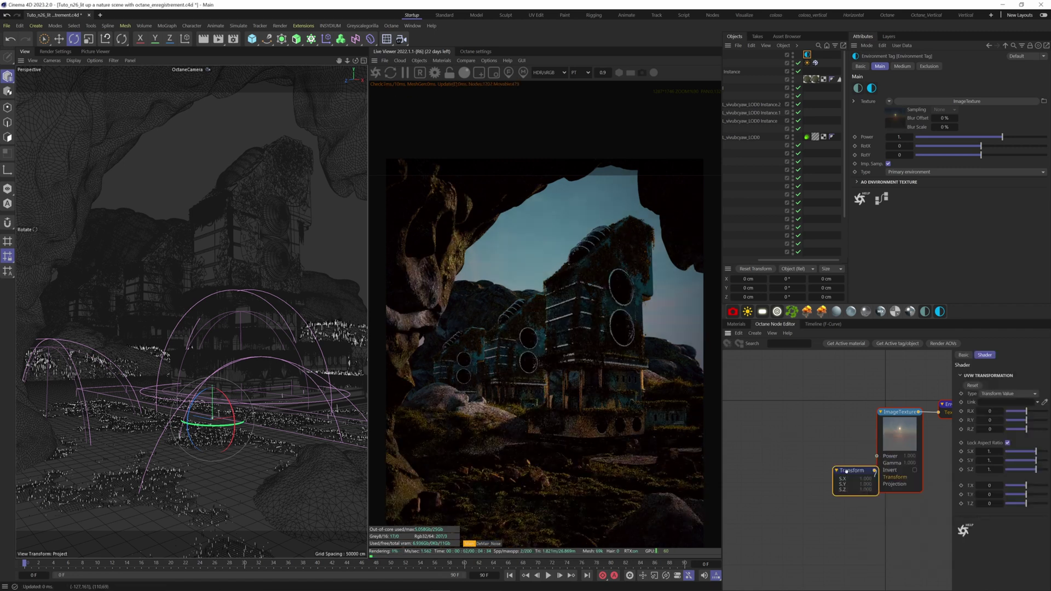
drag(846, 471, 806, 453)
drag(1036, 451, 1033, 451)
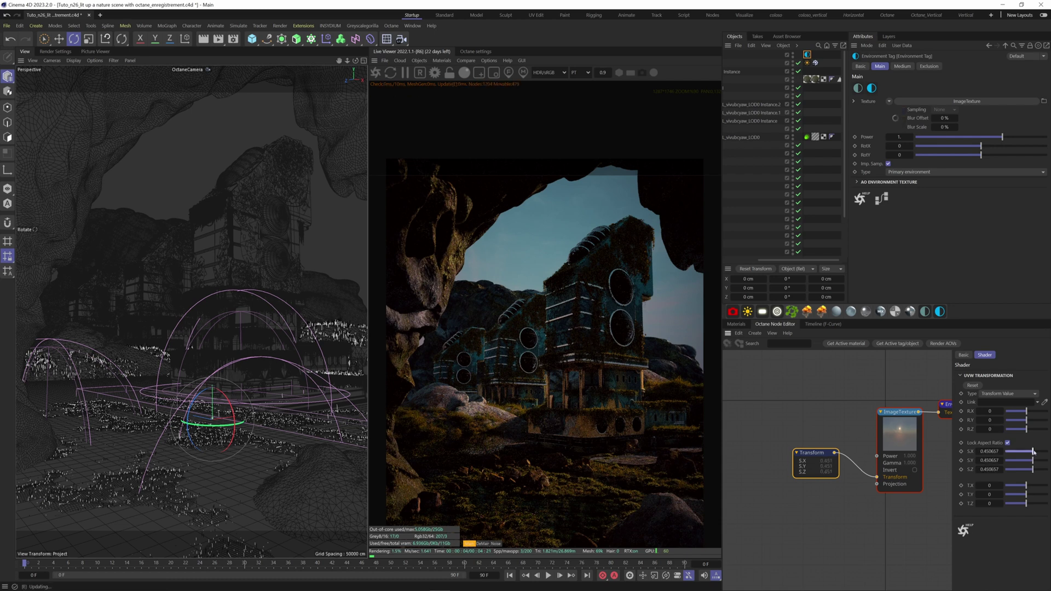
- Rotate the sky environment to RotX -0.189 and RotY 0.06
click(897, 146)
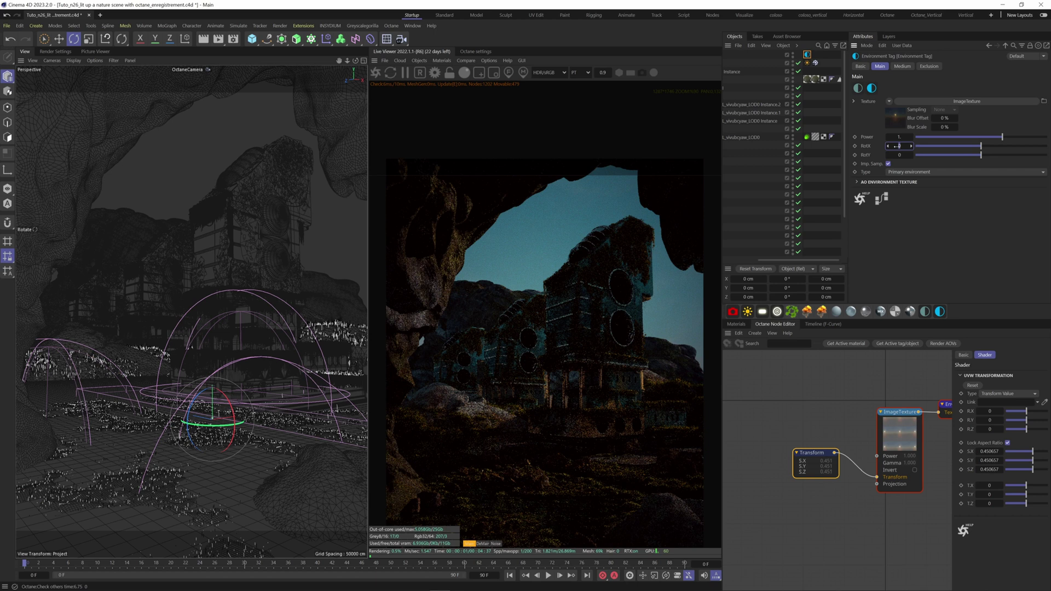
text(.189)
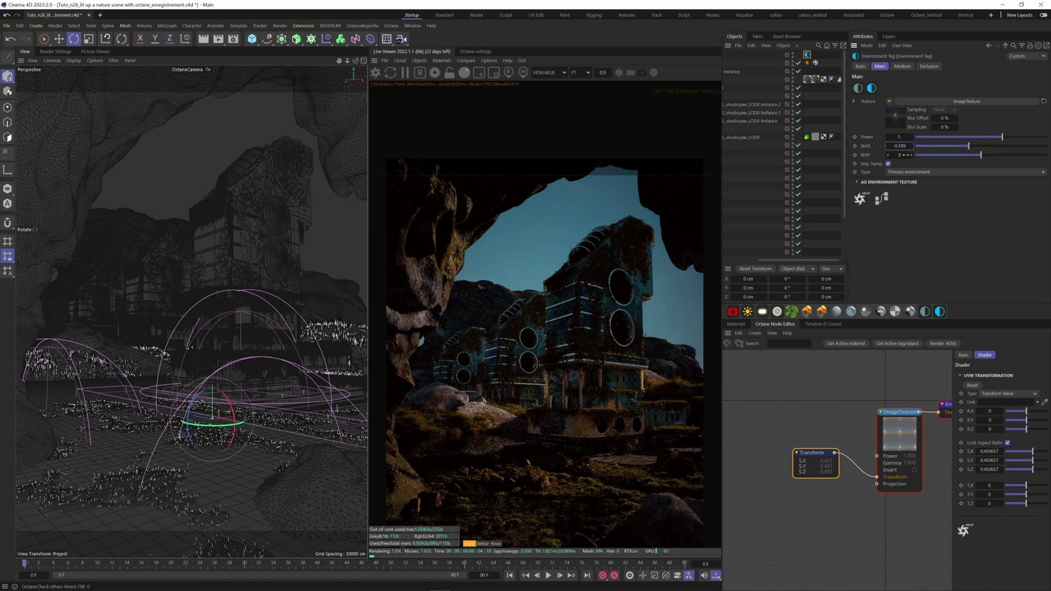
click(900, 155)
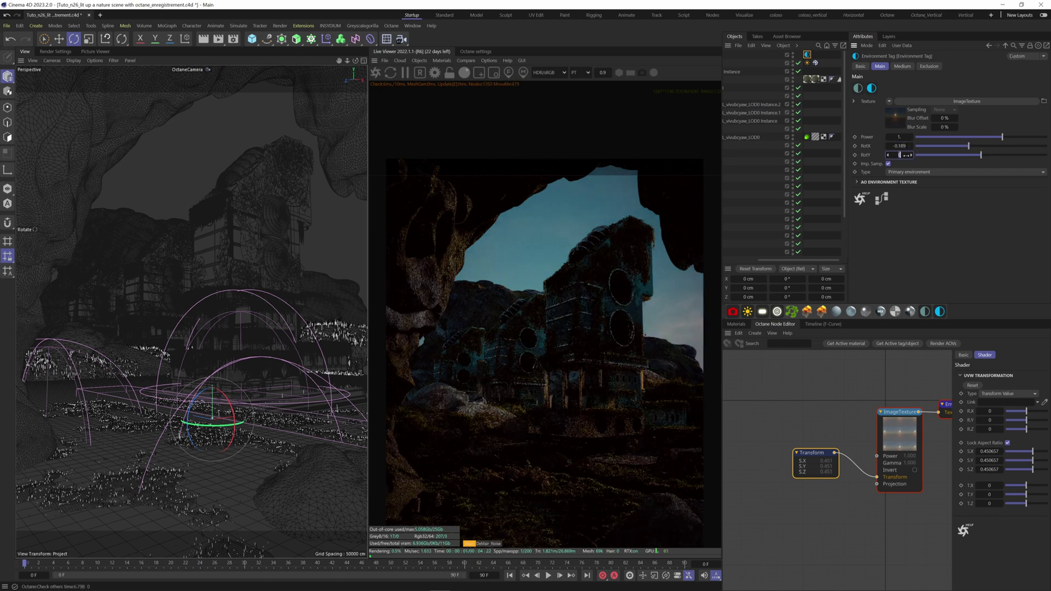
- Raise the sky image texture's power to 5.35 and its legacy gamma to about 1.98
click(966, 101)
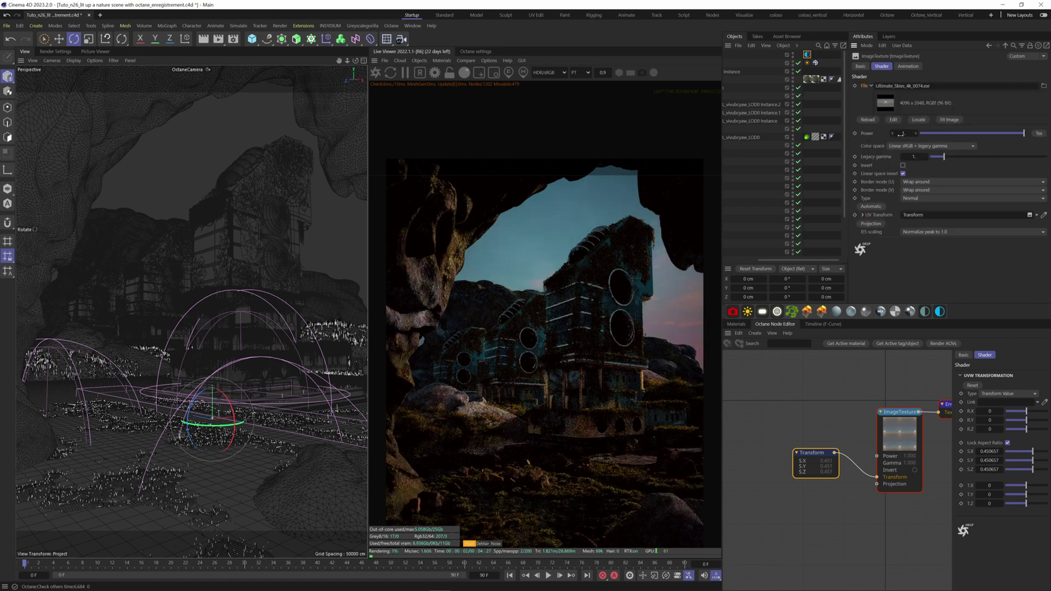
click(913, 156)
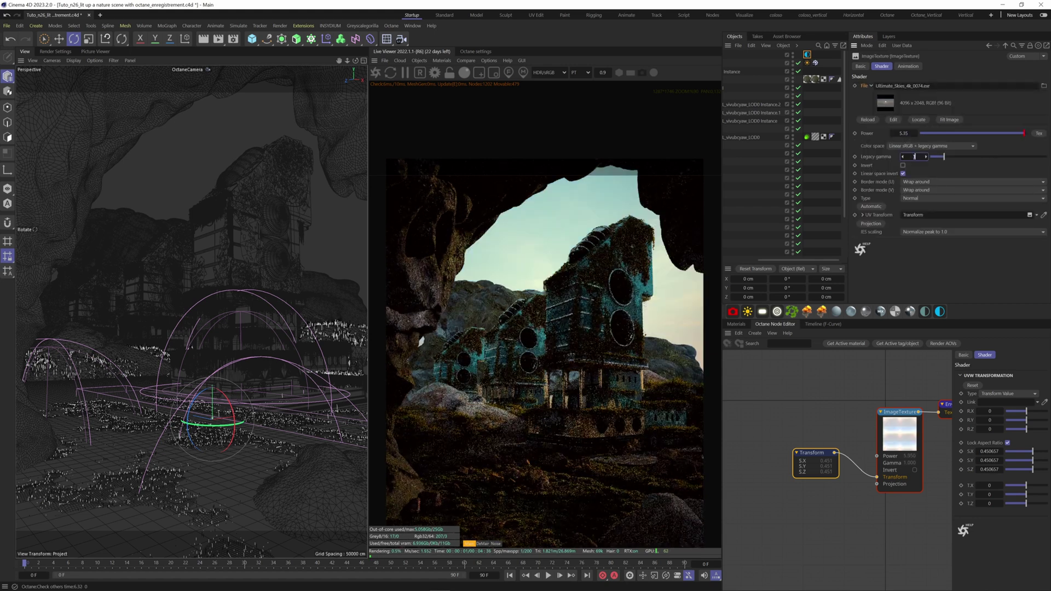
text(8)
key(Return)
click(957, 157)
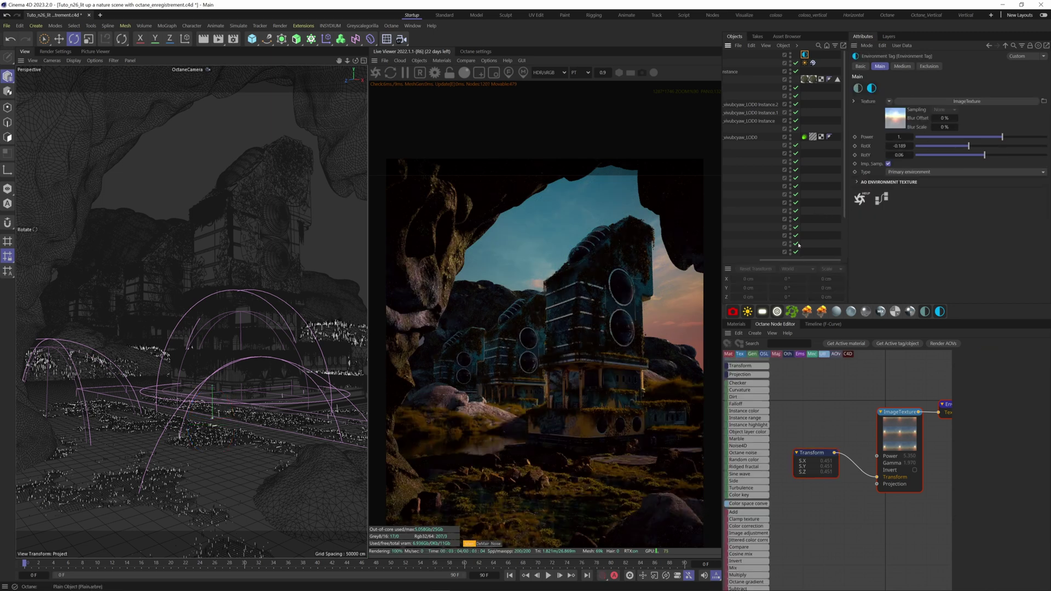
drag(788, 262, 749, 262)
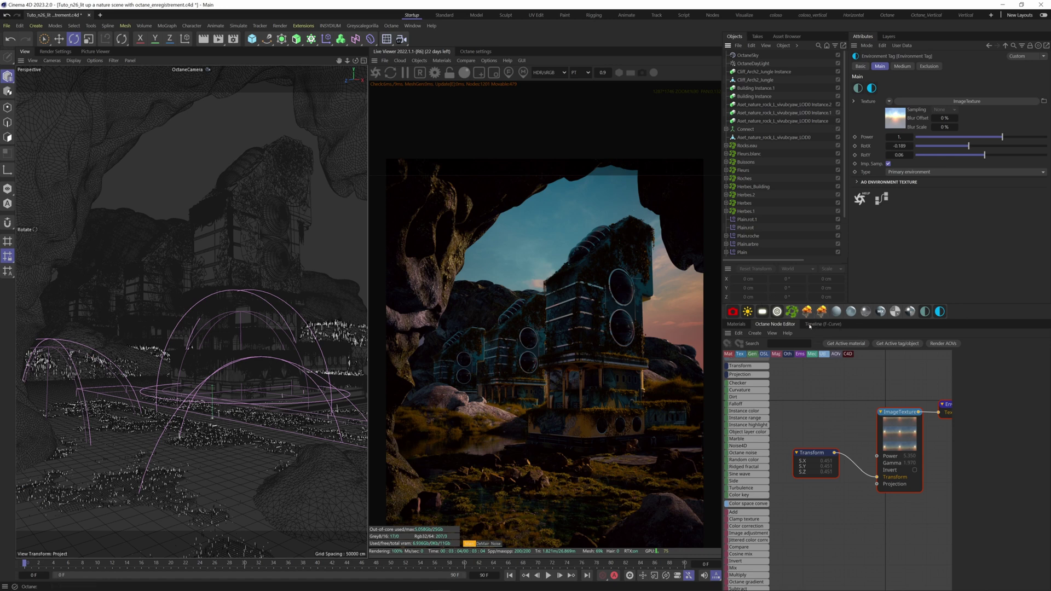
- Add an Octane Fog Volume to the scene and increase its editor voxel size
click(420, 61)
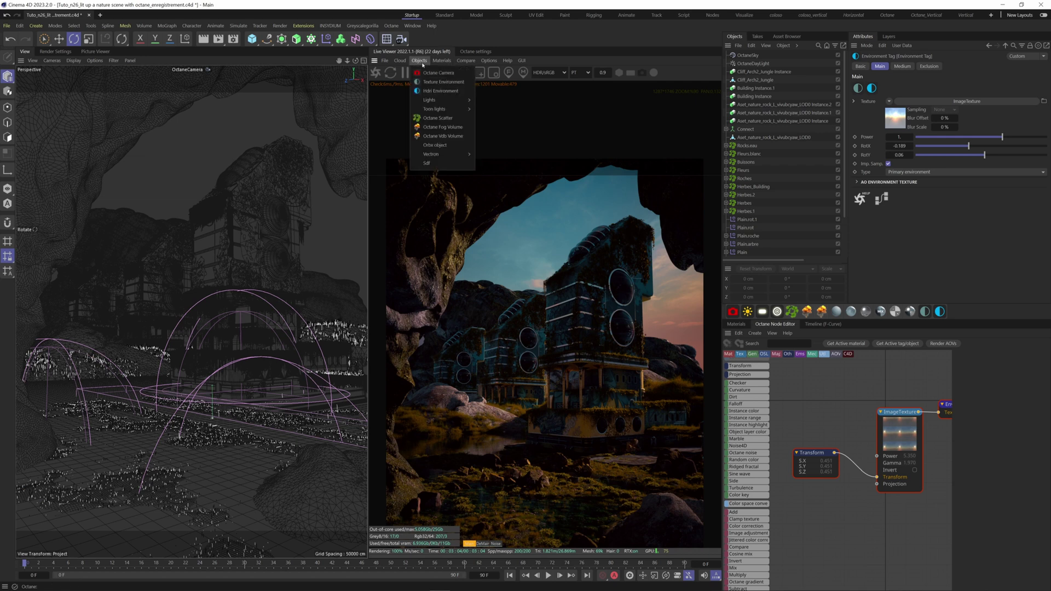
click(448, 126)
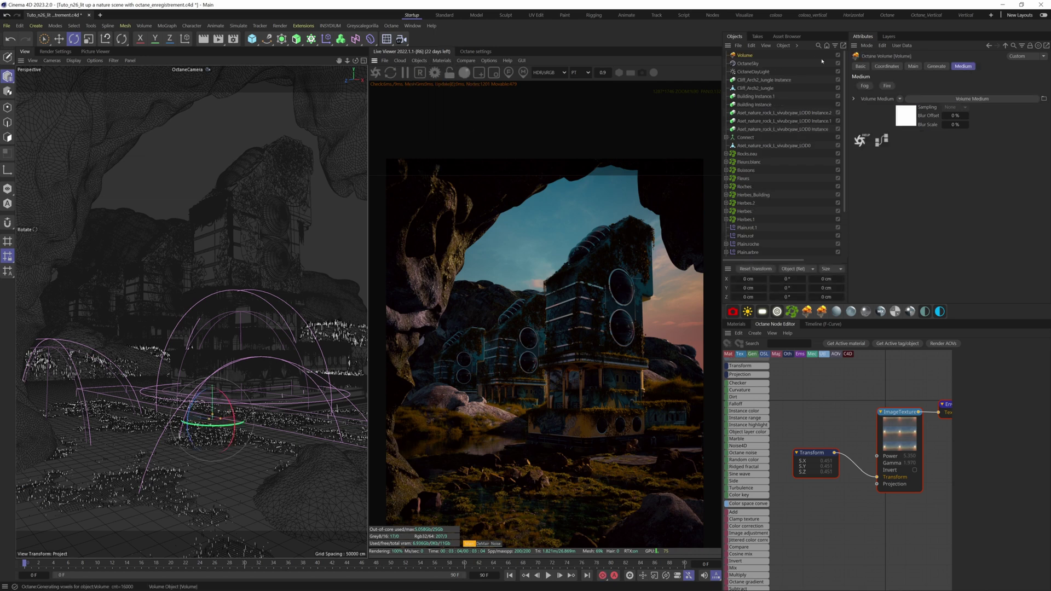
click(936, 67)
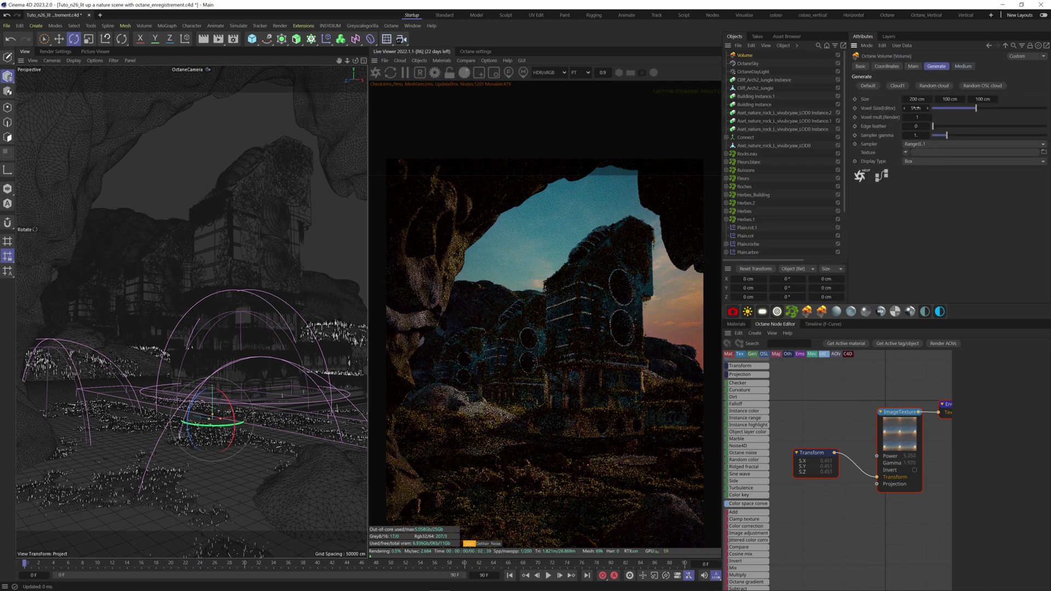
text(1)
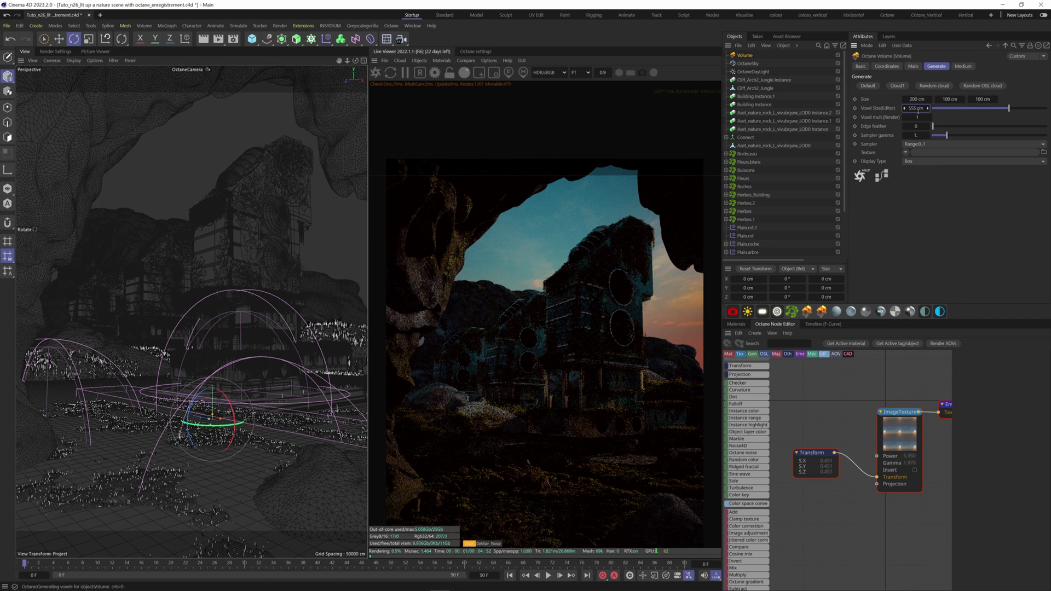
- Set the fog volume medium's density to 0.001
click(963, 67)
click(972, 99)
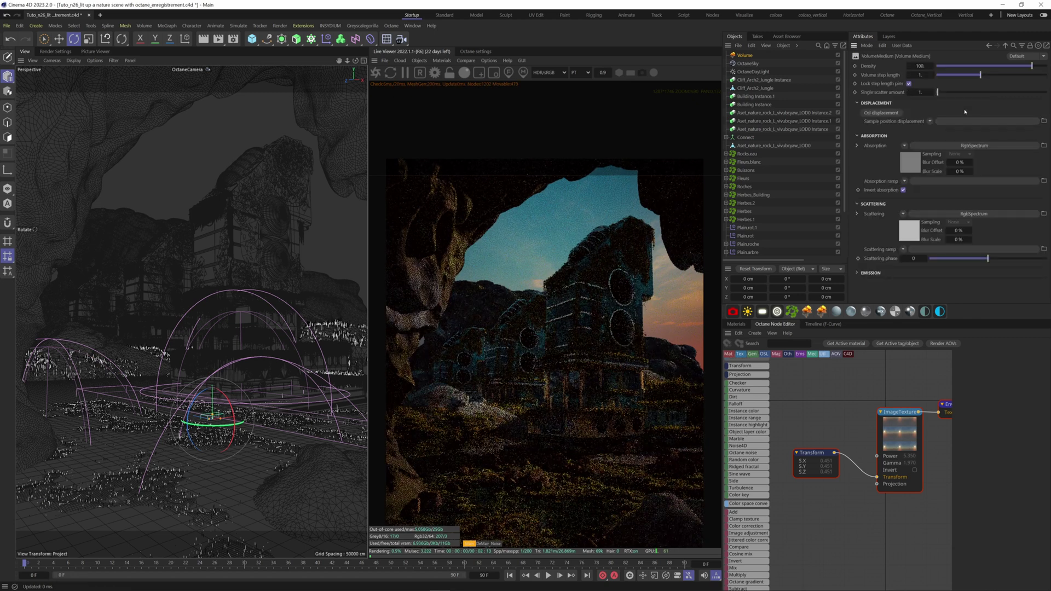
click(919, 65)
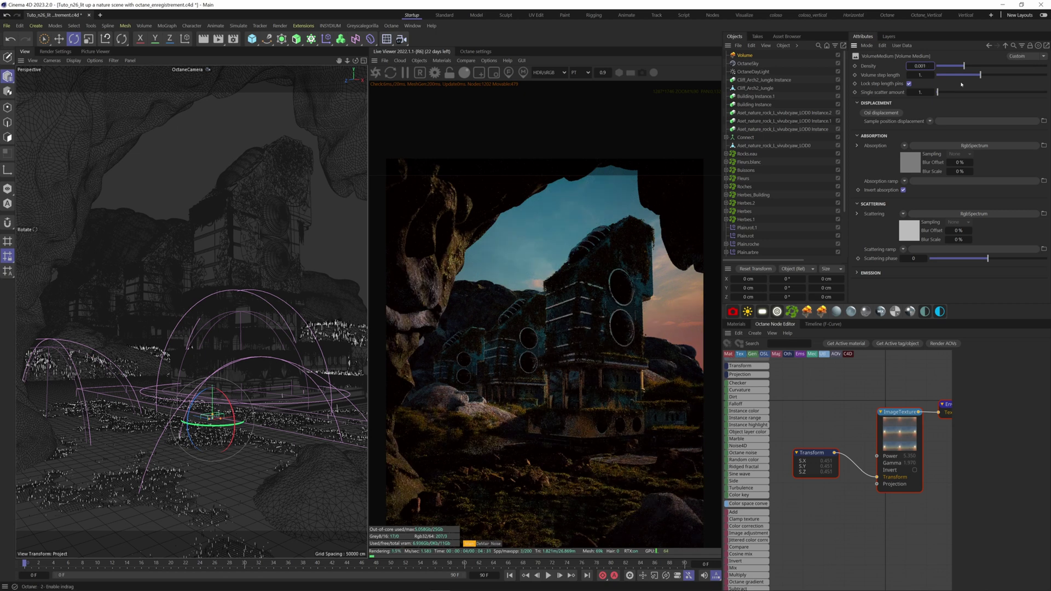
- Set both the absorption and scattering colors of the fog's volume medium to pure white
click(974, 145)
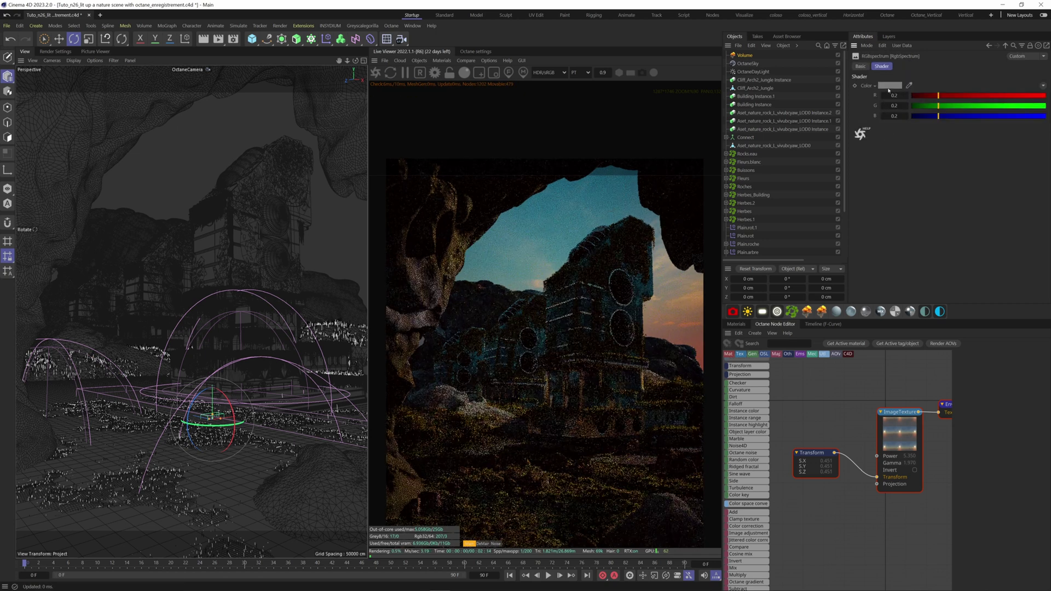
click(889, 86)
click(972, 97)
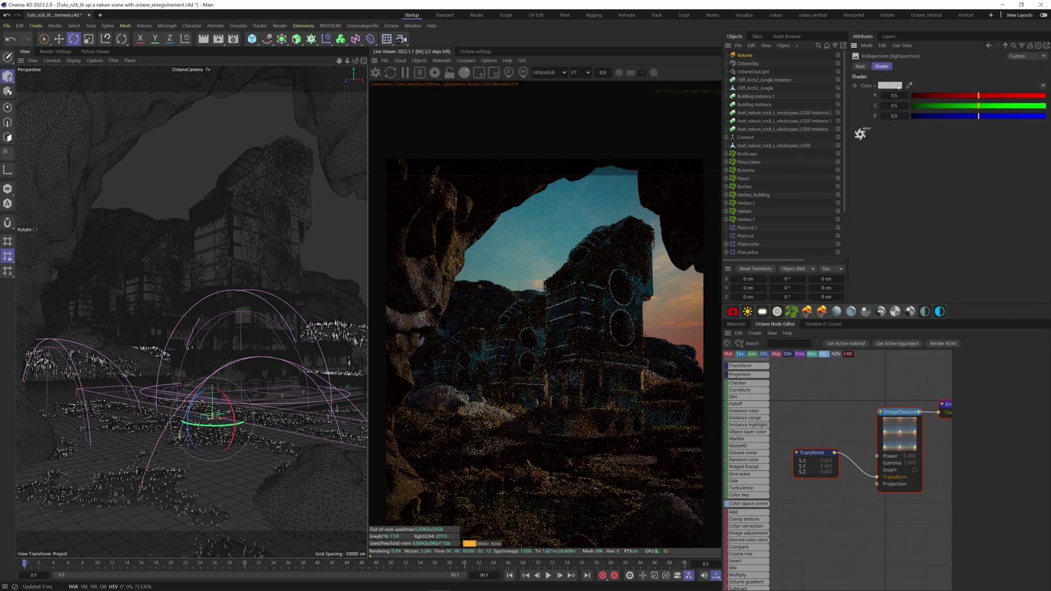
click(891, 86)
click(972, 96)
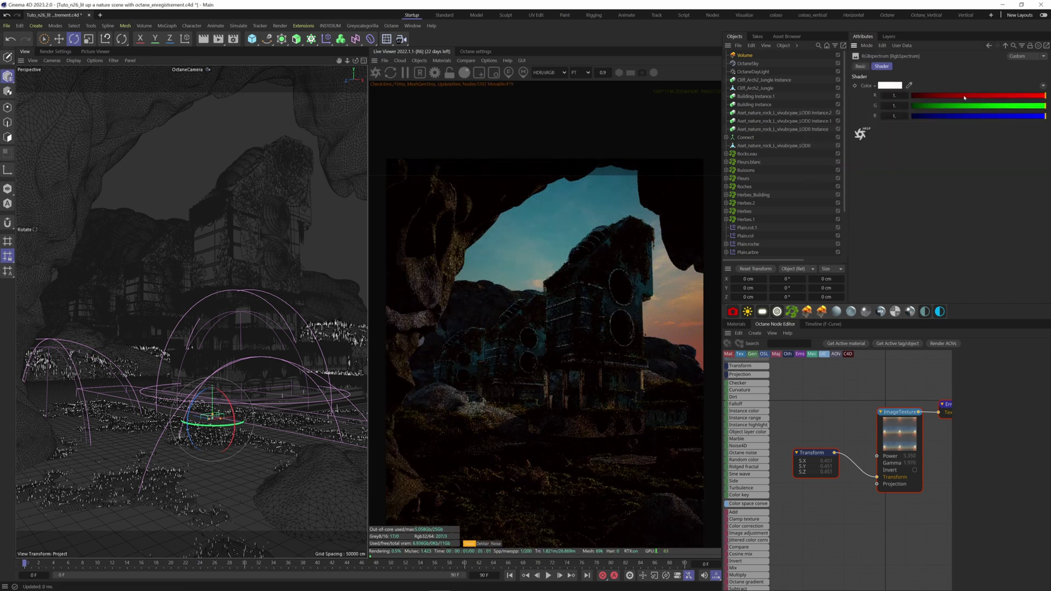
- Enlarge the fog volume around the scene in the top view and rotate its heading by 50°
middle_click(213, 264)
middle_click(213, 263)
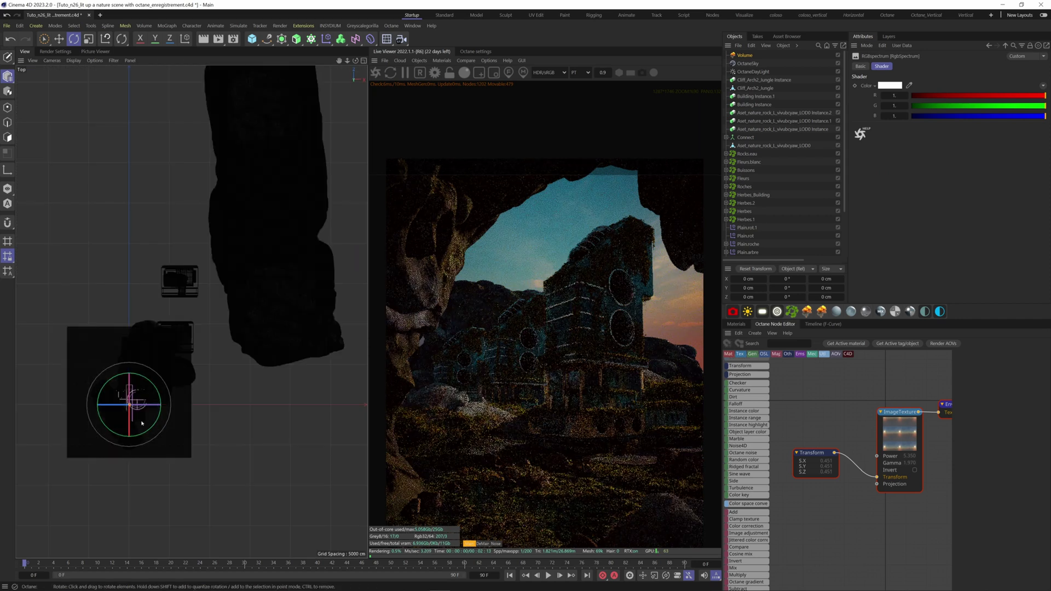
scroll(128, 411, up, 5)
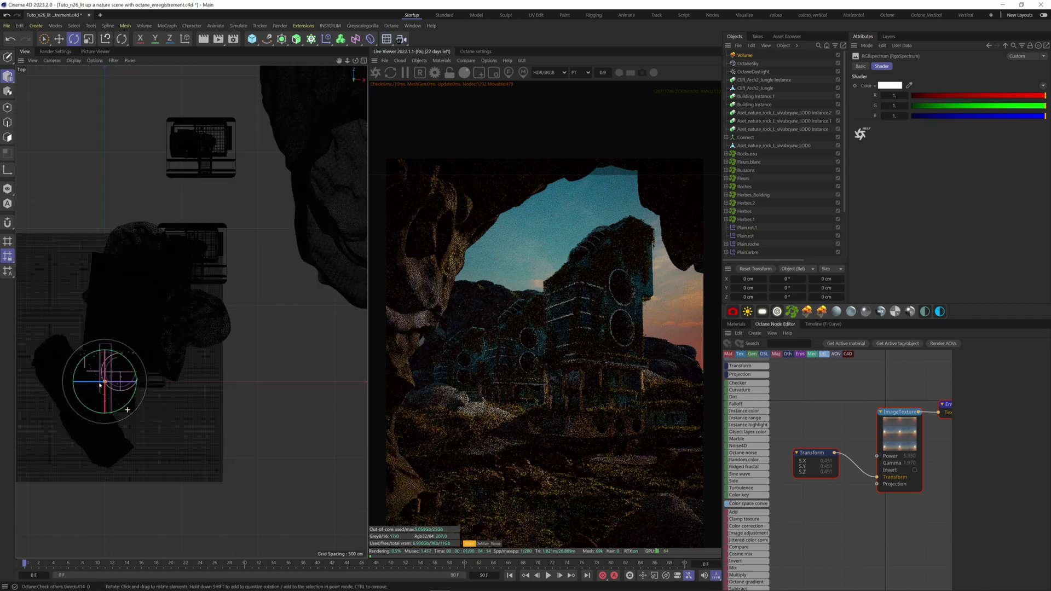
scroll(100, 385, up, 5)
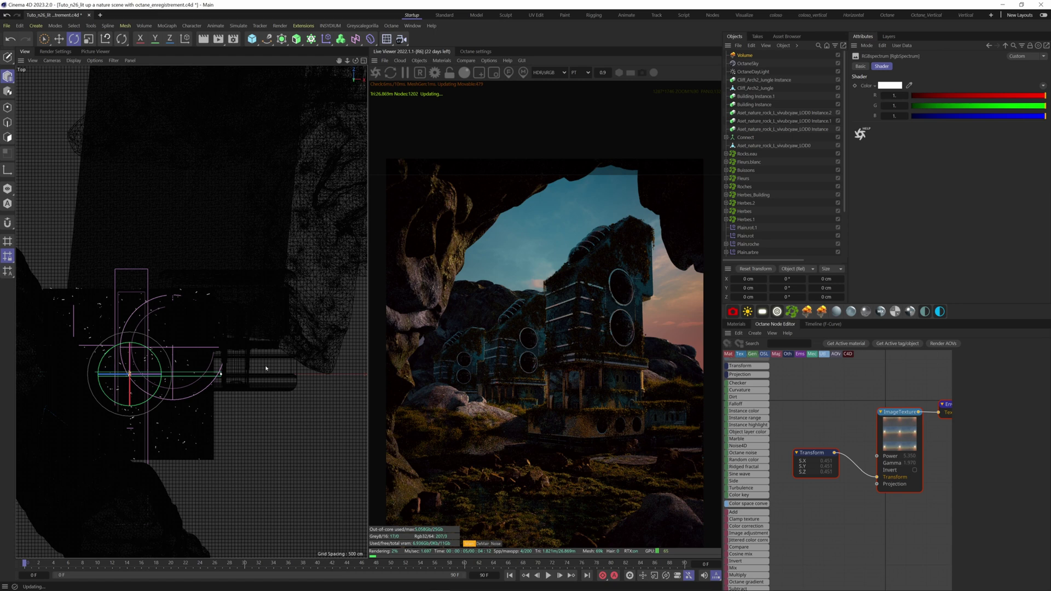
scroll(124, 377, up, 5)
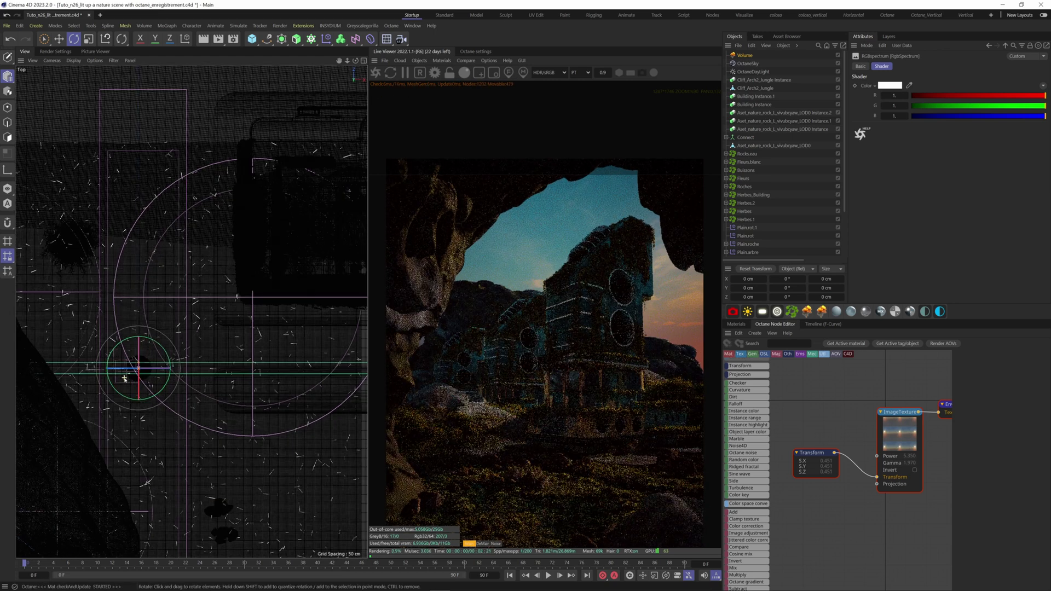
key(t)
scroll(182, 243, down, 1)
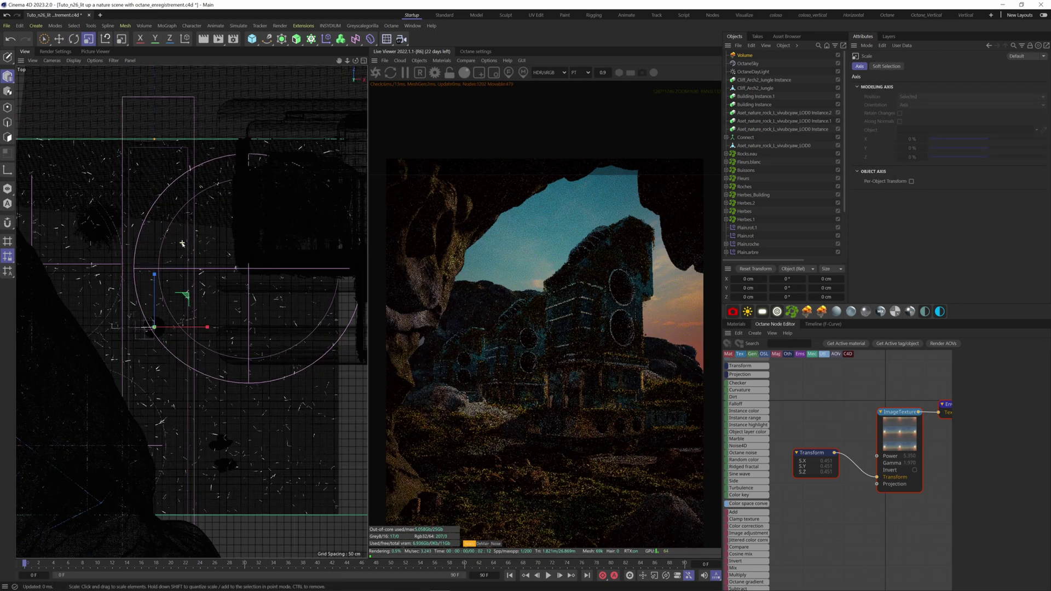
scroll(183, 243, down, 4)
key(r)
drag(186, 241, 302, 156)
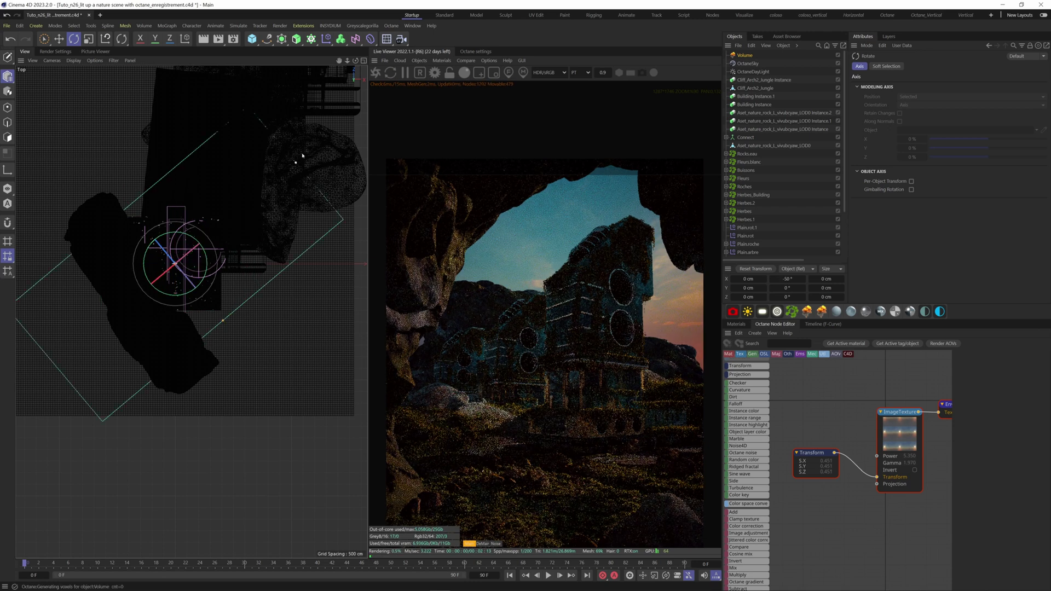
scroll(193, 315, down, 4)
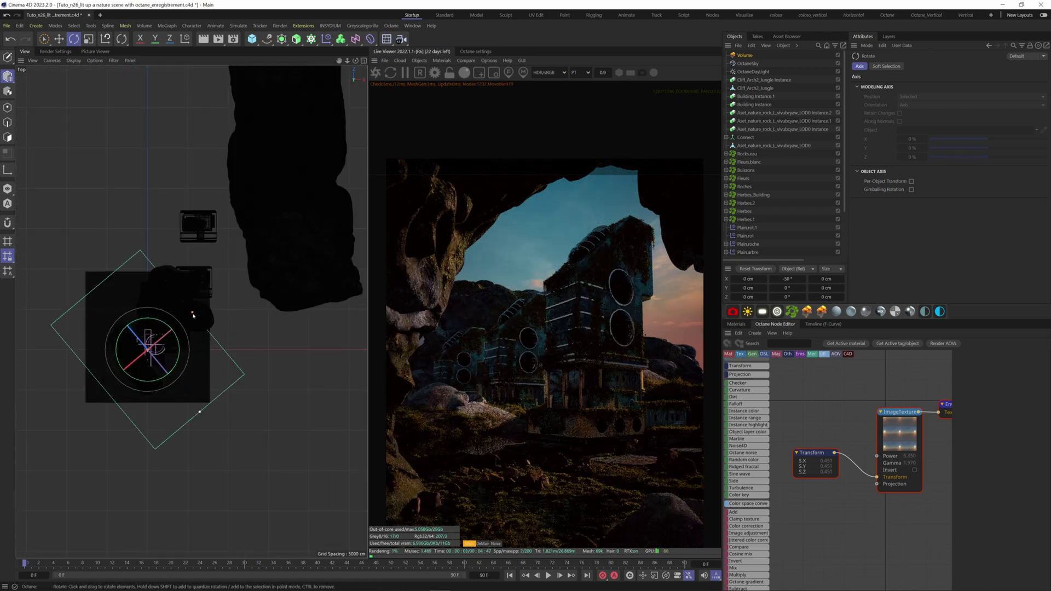
- Enlarge the fog volume further and move it towards the distant cliffs, to about X 12290 cm and Z 10313 cm
drag(193, 312, 253, 260)
key(e)
drag(188, 315, 286, 233)
drag(298, 329, 333, 370)
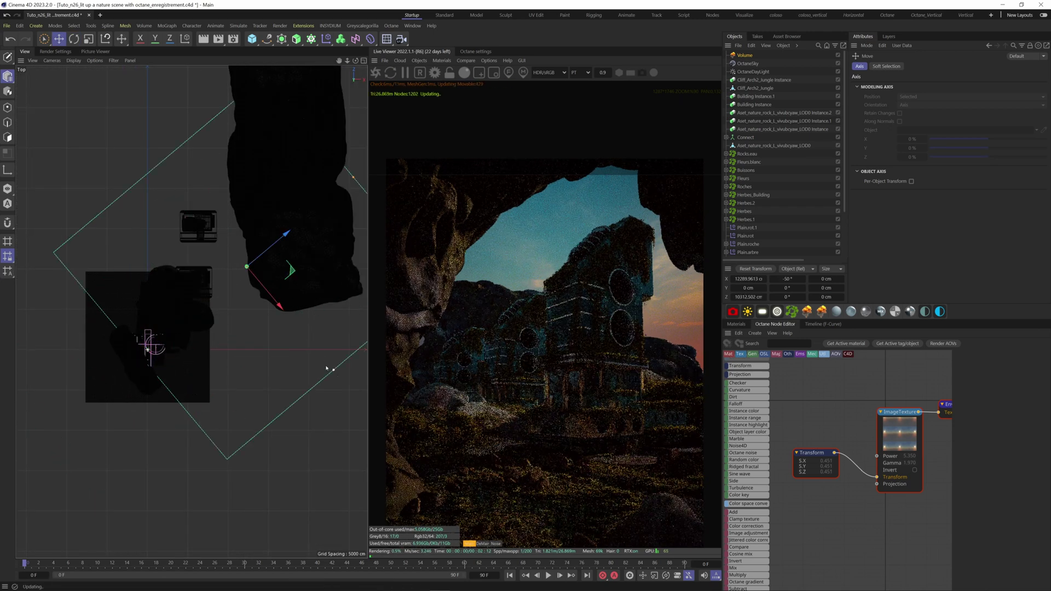
- Raise the fog volume in the side view to a height of about 6157 cm
middle_click(326, 368)
middle_click(275, 365)
scroll(274, 366, up, 3)
middle_click(126, 378)
middle_click(127, 378)
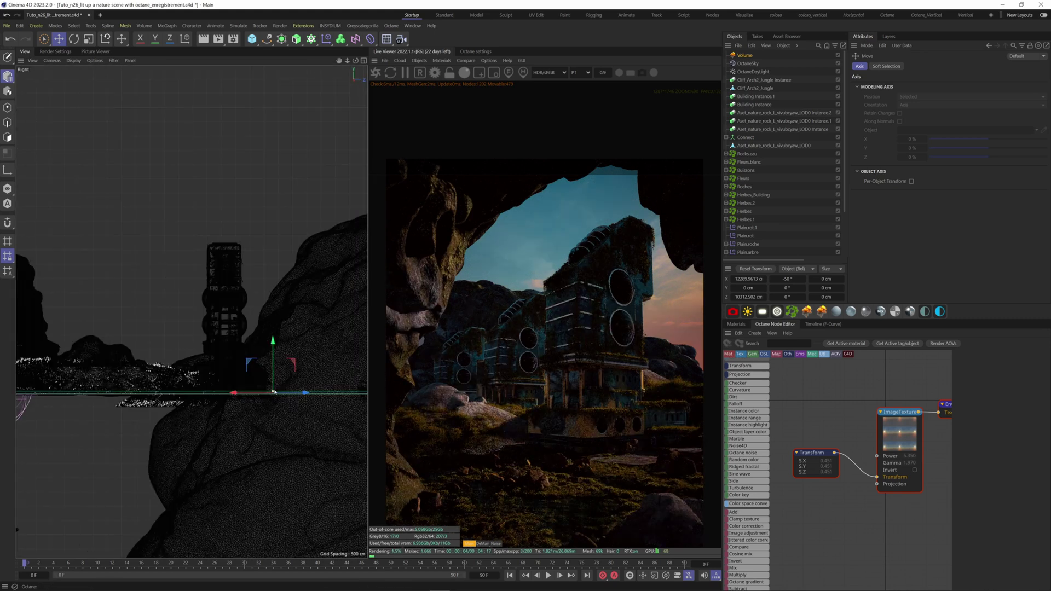
drag(274, 392, 274, 246)
key(F5)
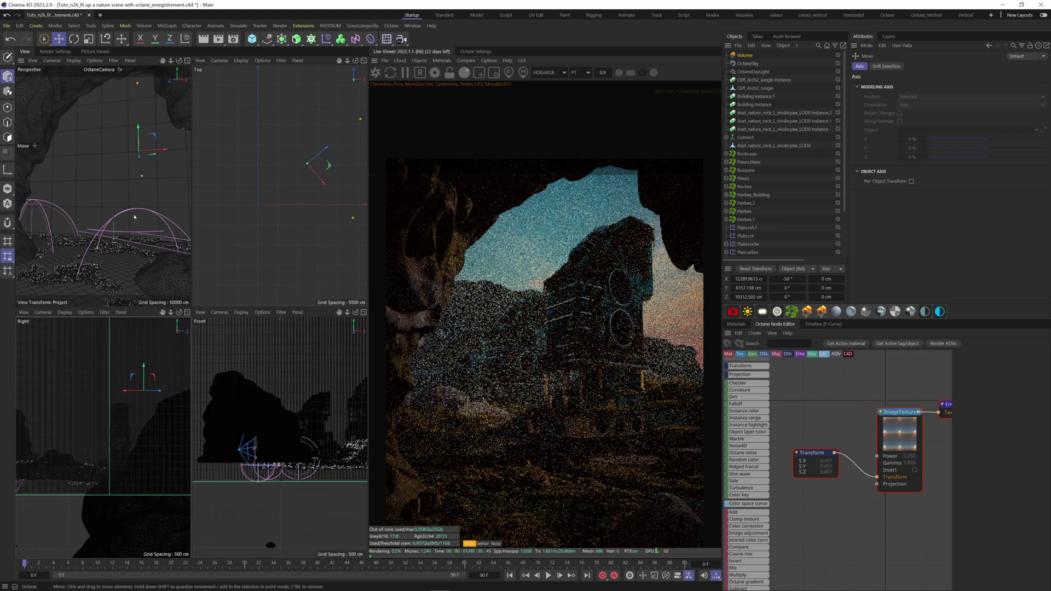
- Hide the fog volume in the viewport and set its medium's scattering phase to about 0.17
middle_click(134, 217)
drag(771, 260, 788, 260)
double_click(822, 54)
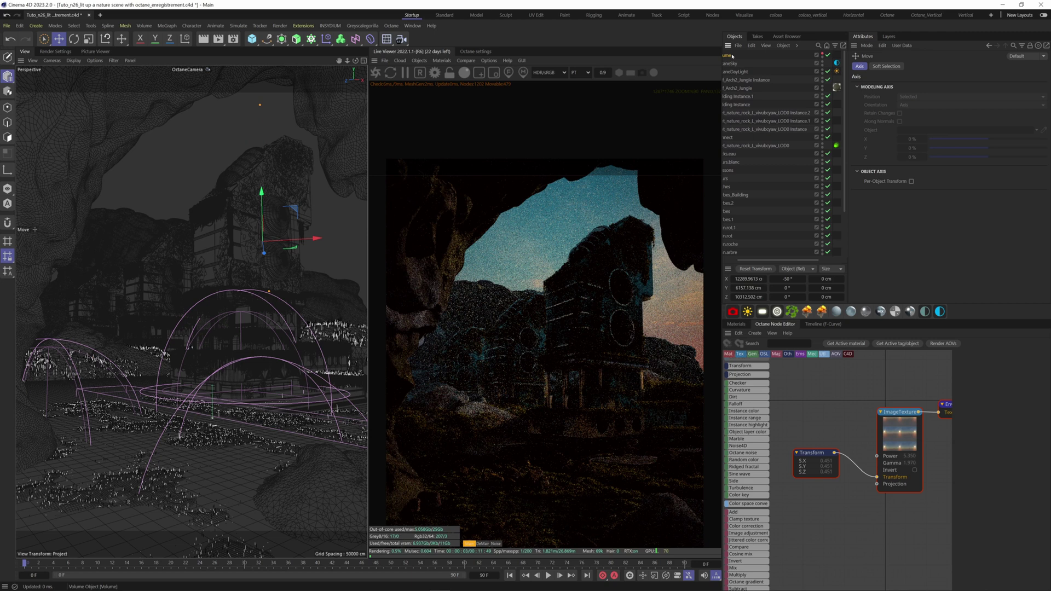
click(732, 56)
click(974, 111)
drag(988, 259, 997, 258)
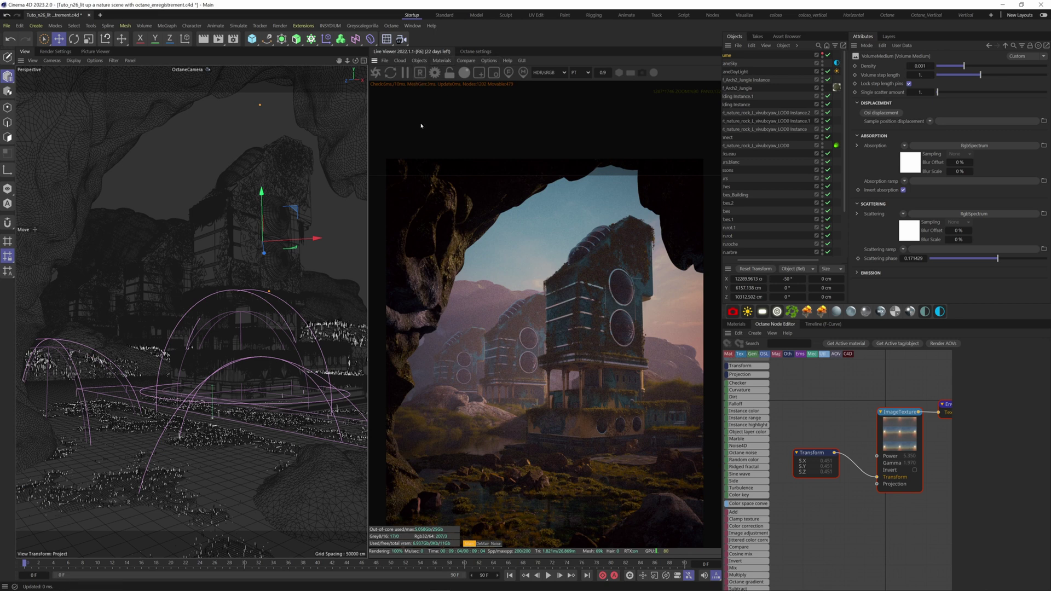
- Add an Octane area light and raise it to a height of about 1388 cm
click(420, 61)
mouse_move(444, 98)
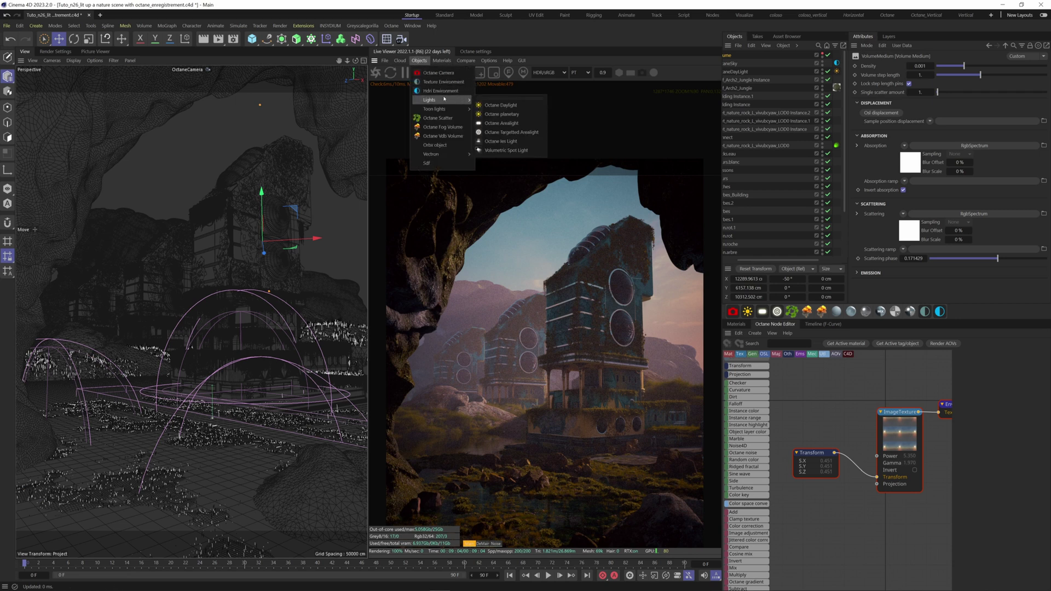
click(500, 123)
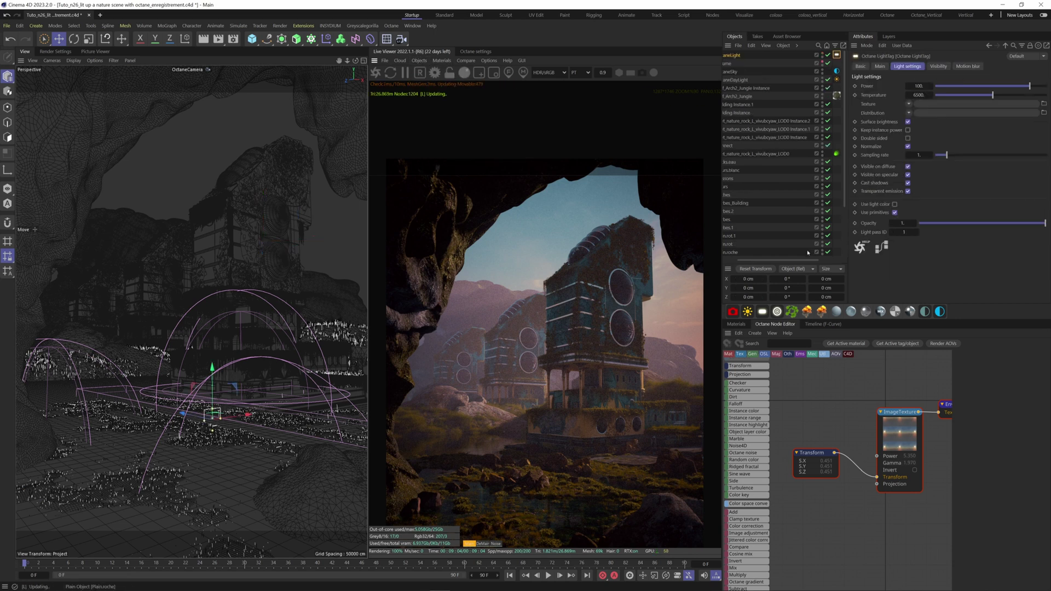
drag(212, 375, 212, 236)
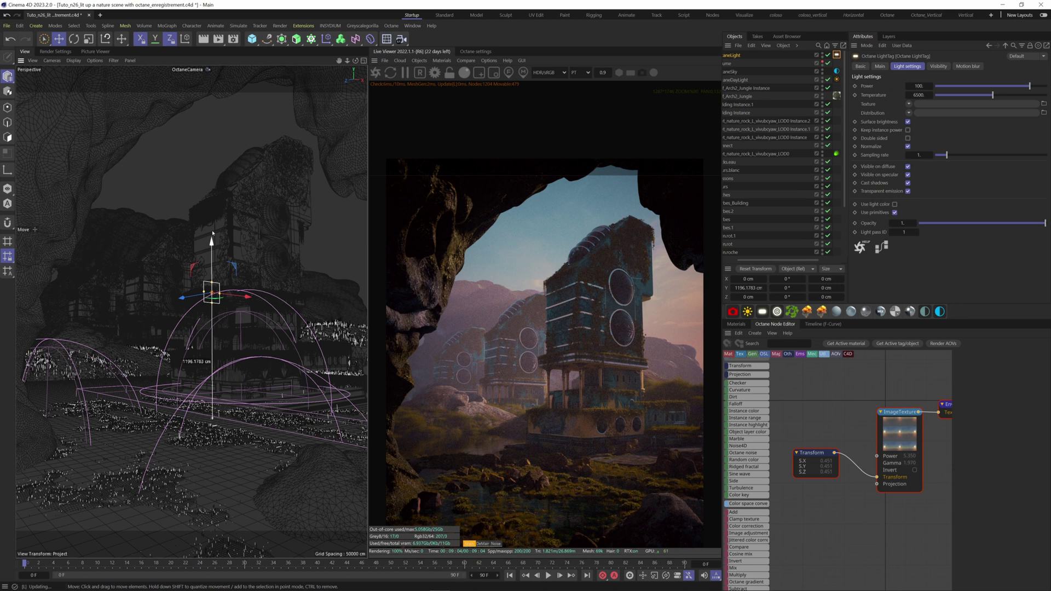
- Lower the area light's temperature to about 4000 and set its general visibility to 0
drag(992, 96, 966, 95)
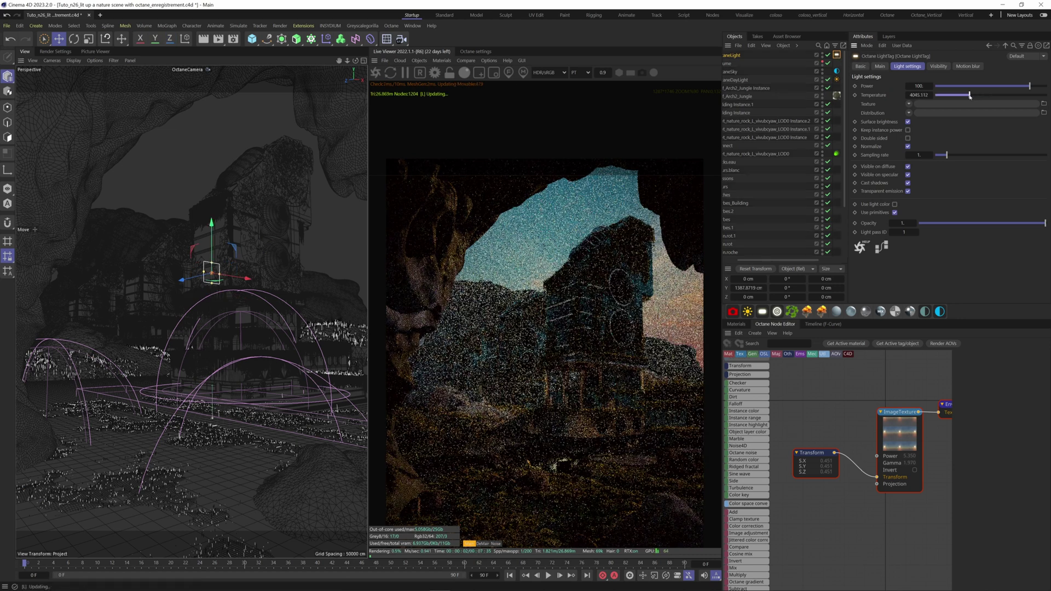
click(938, 66)
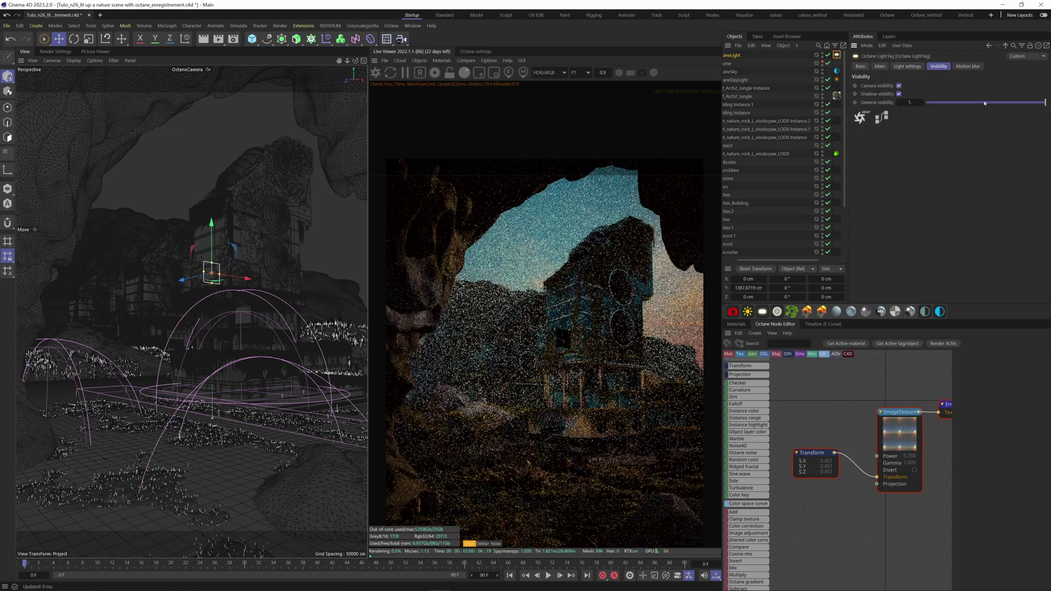
drag(984, 103, 926, 103)
- Keep the Live Viewer from following camera changes and switch the viewport from OctaneCamera to the default camera
click(489, 60)
mouse_move(512, 73)
click(557, 77)
scroll(788, 181, down, 3)
click(828, 253)
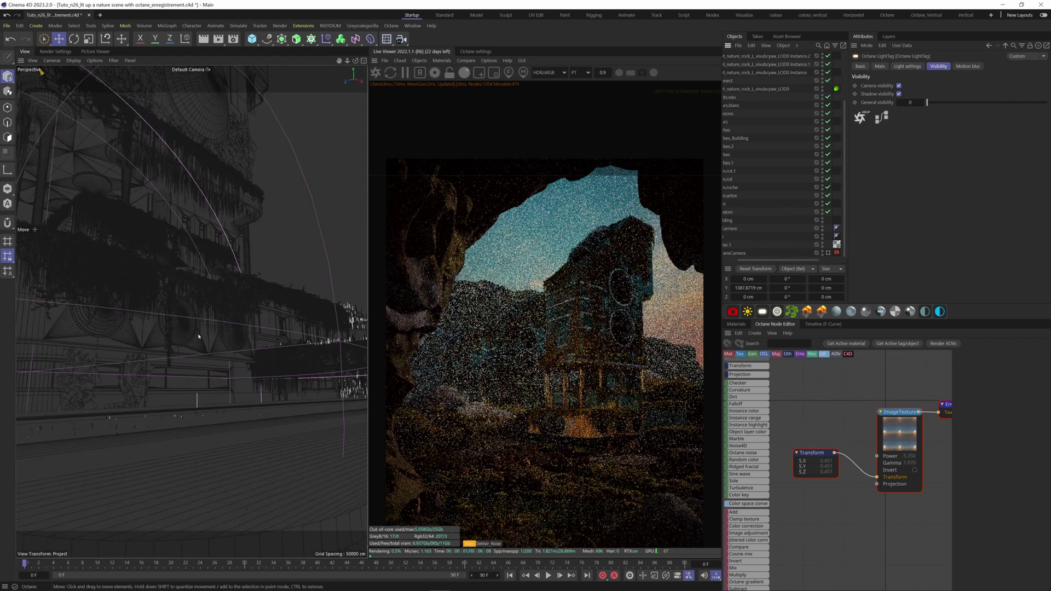
- Enlarge the area light, rotate it to about 84° heading and -46° pitch, and place it high beside the main building
alt+drag(199, 336, 171, 494)
key(r)
drag(139, 430, 323, 164)
key(e)
key(t)
key(e)
alt+middle_drag(285, 186, 125, 355)
drag(94, 383, 228, 262)
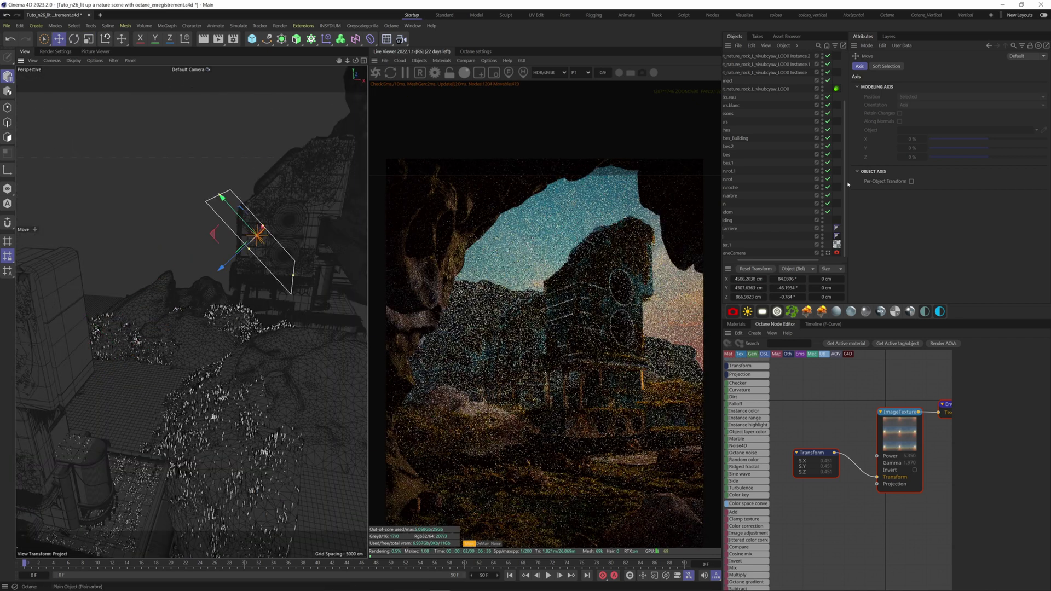
- Return the viewport to OctaneCamera and shift the area light to about X 4467 cm and Z 450 cm
click(827, 252)
drag(316, 177, 339, 167)
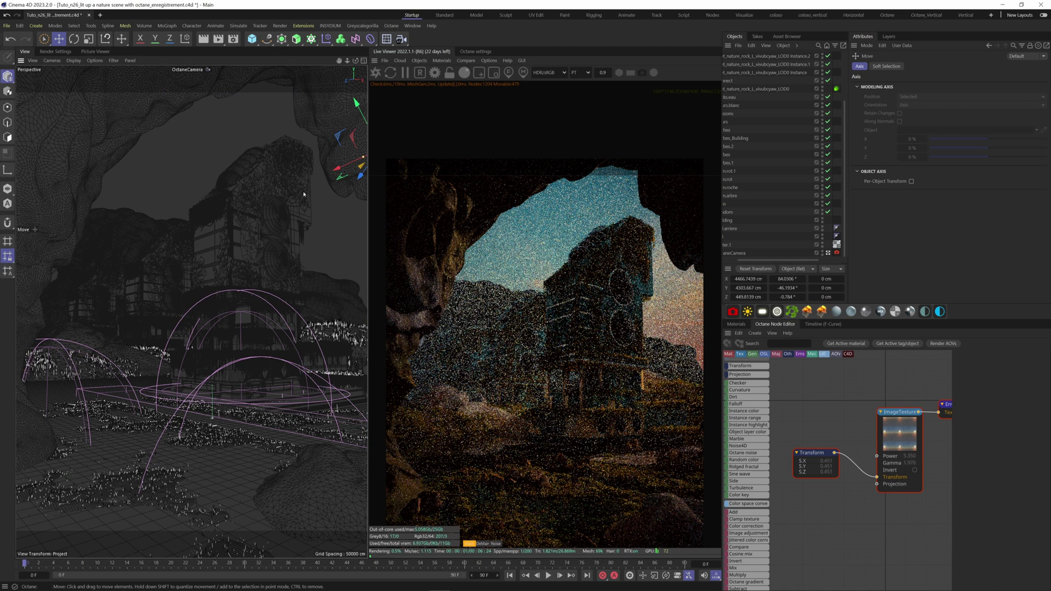
scroll(800, 66, up, 3)
drag(793, 260, 772, 260)
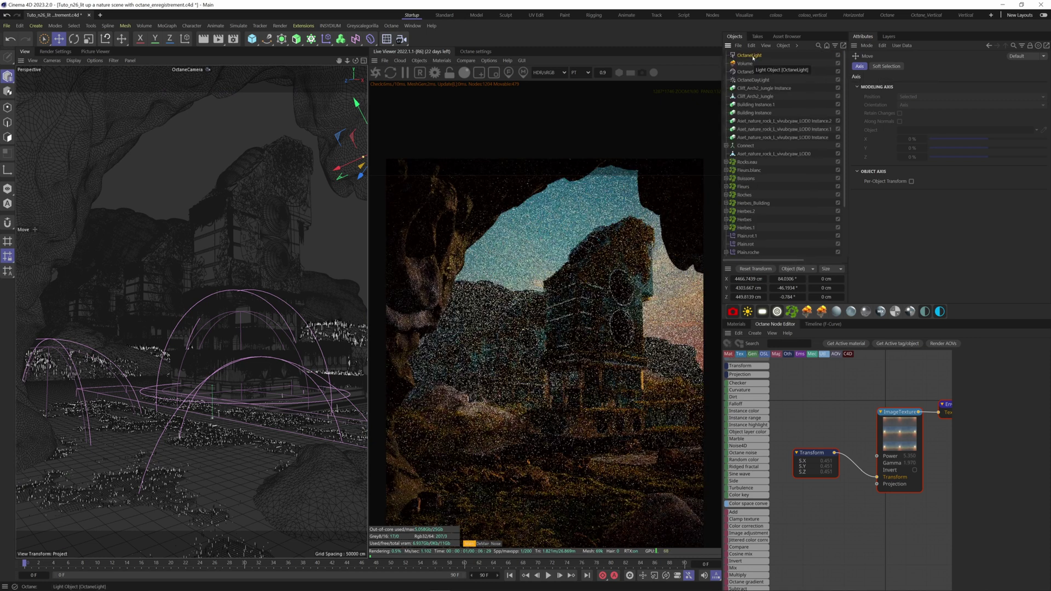